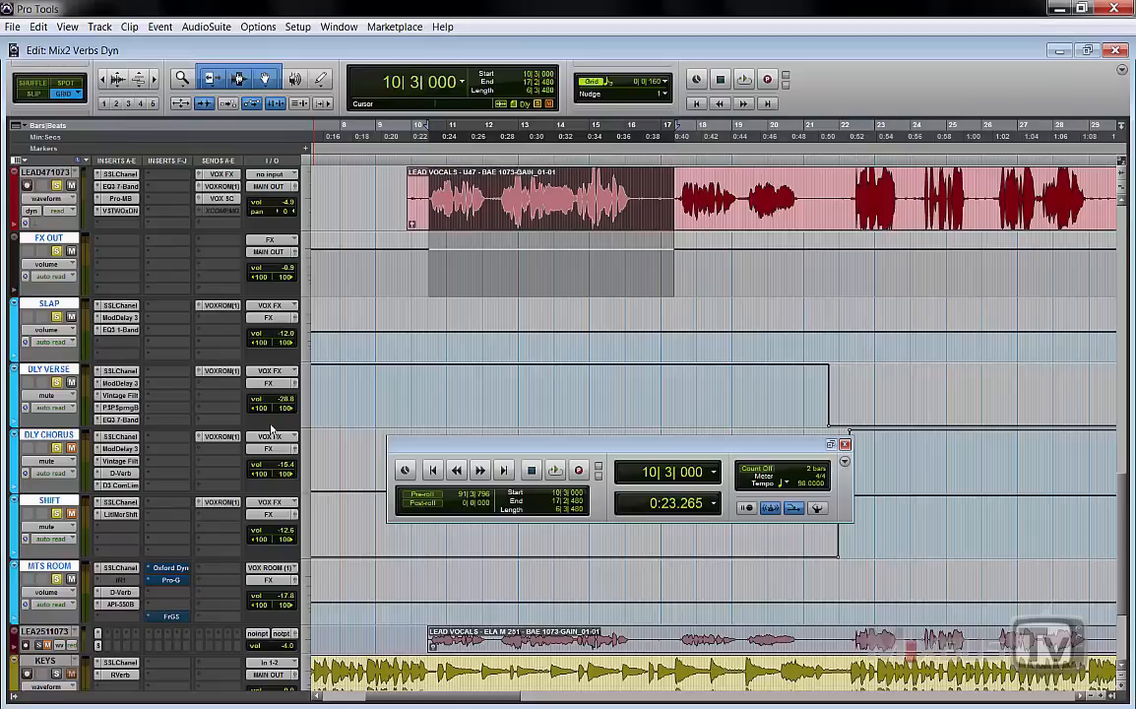
- Deactivate the DLY VERSE track's FX output and play the selected verse with the LEAD471073 vocal muted
key("space")
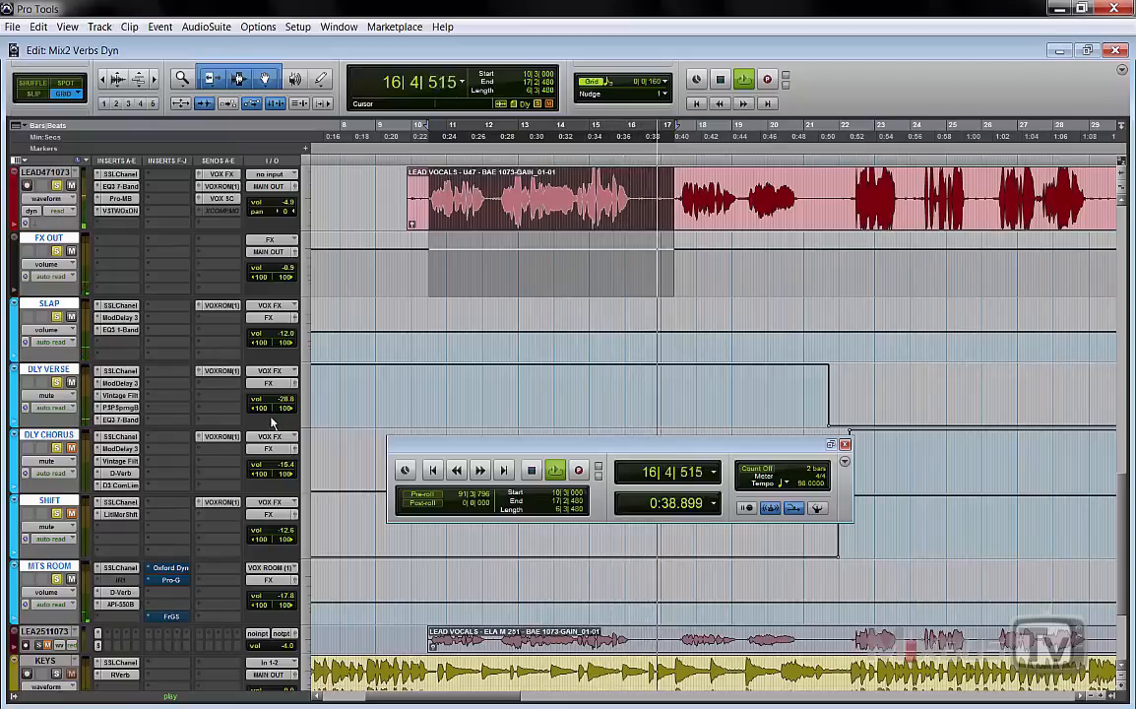
left_click(268, 383, "ctrl+super")
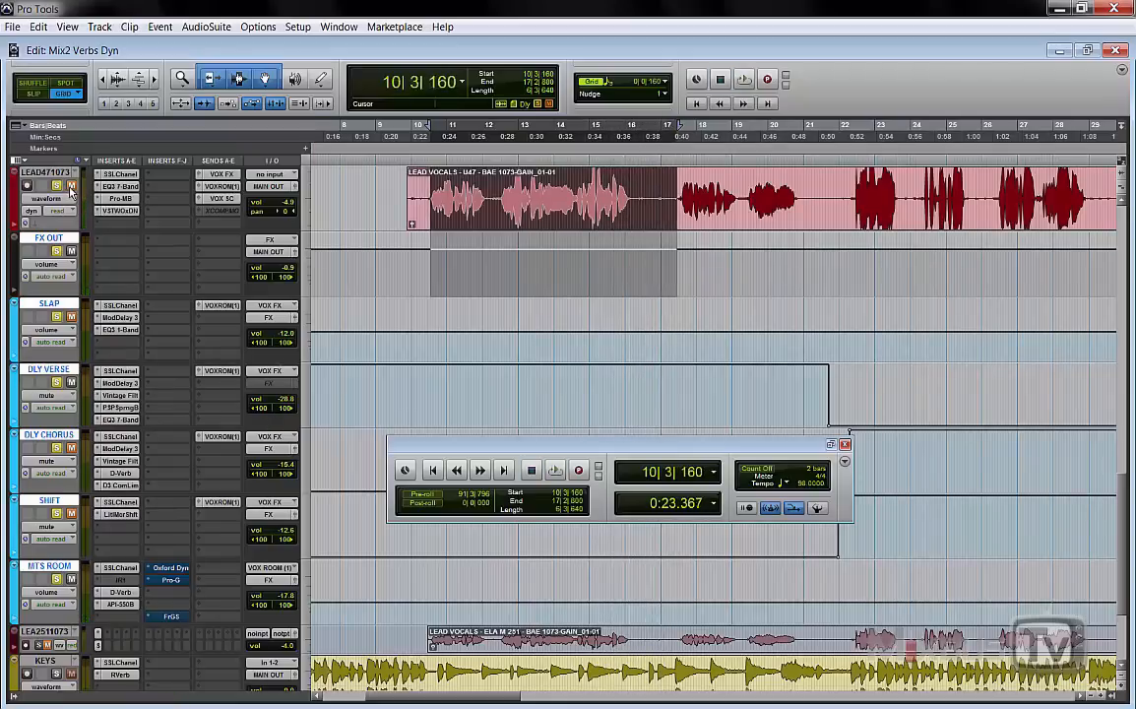
key("space")
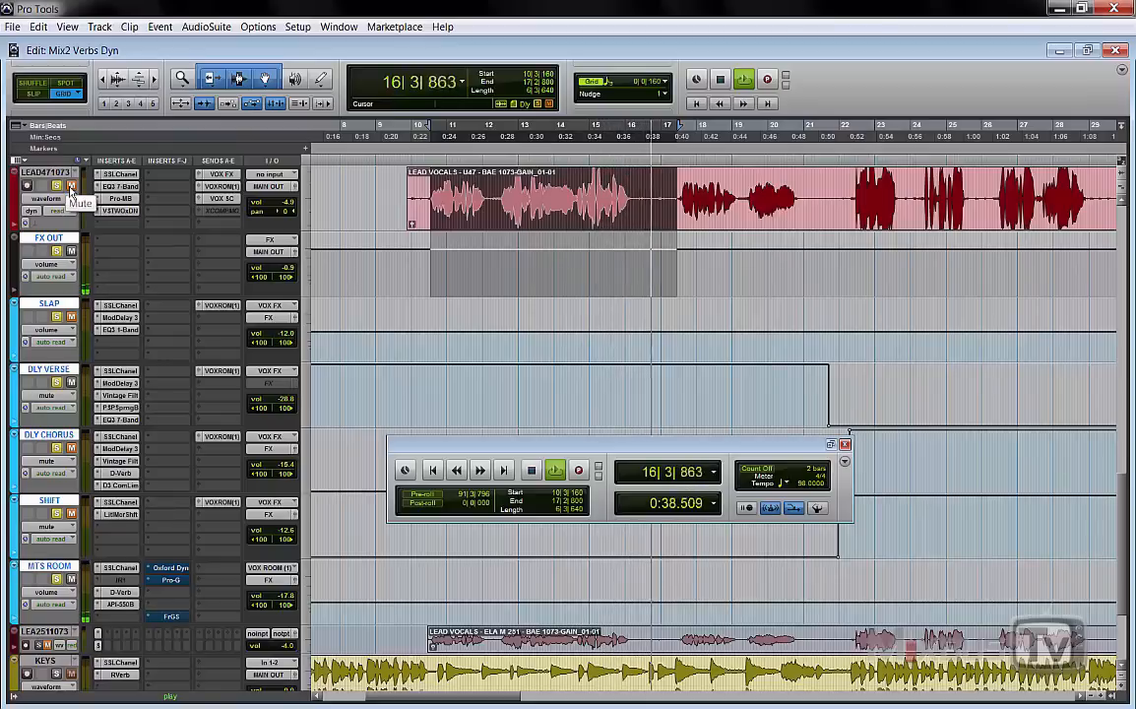
key("space")
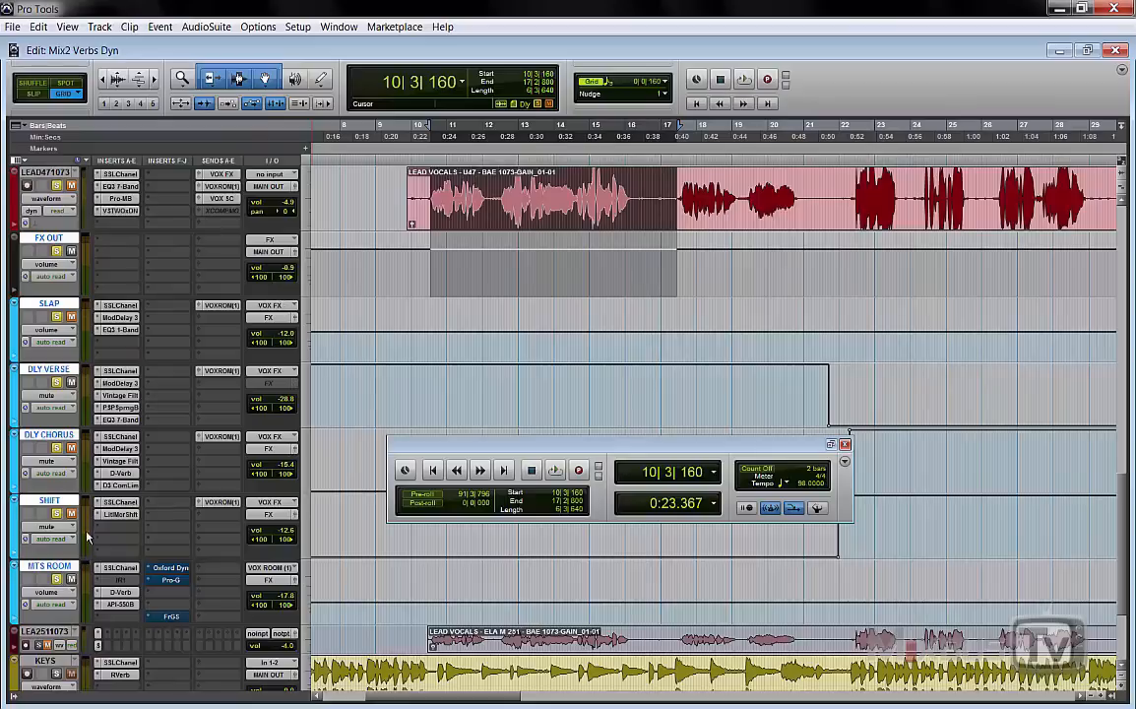
- Review the filter settings in the MTS ROOM track's SSLChannel plug-in and close it
left_click(120, 568)
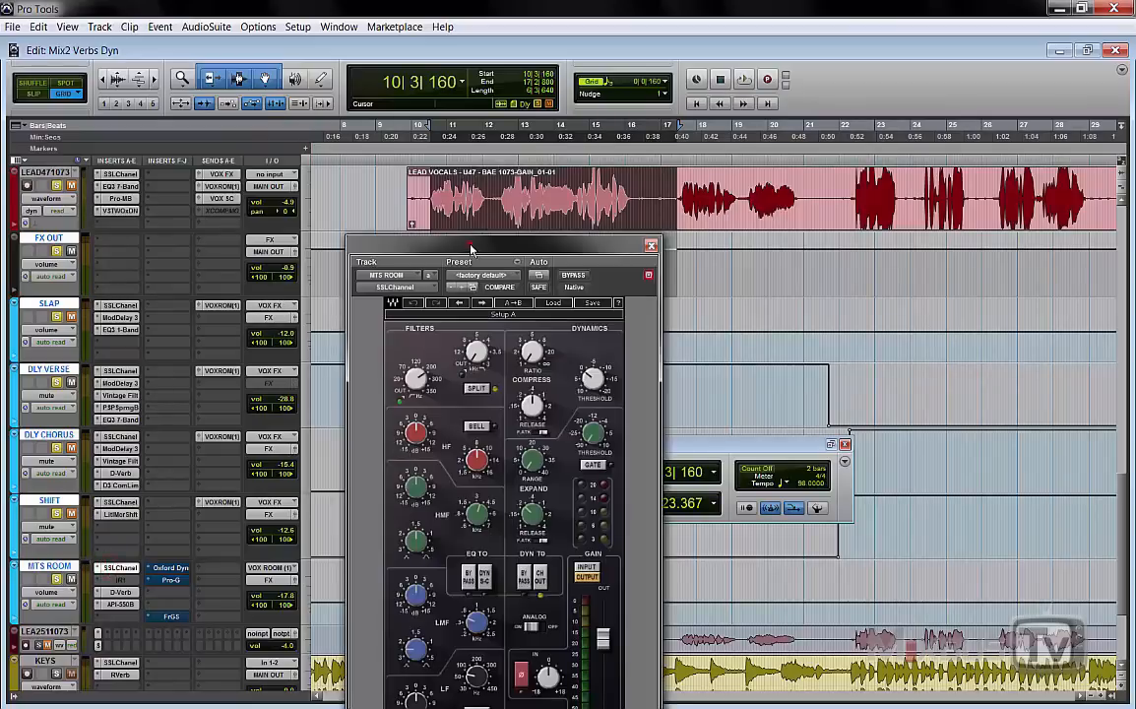
left_click_drag(471, 246, 395, 143)
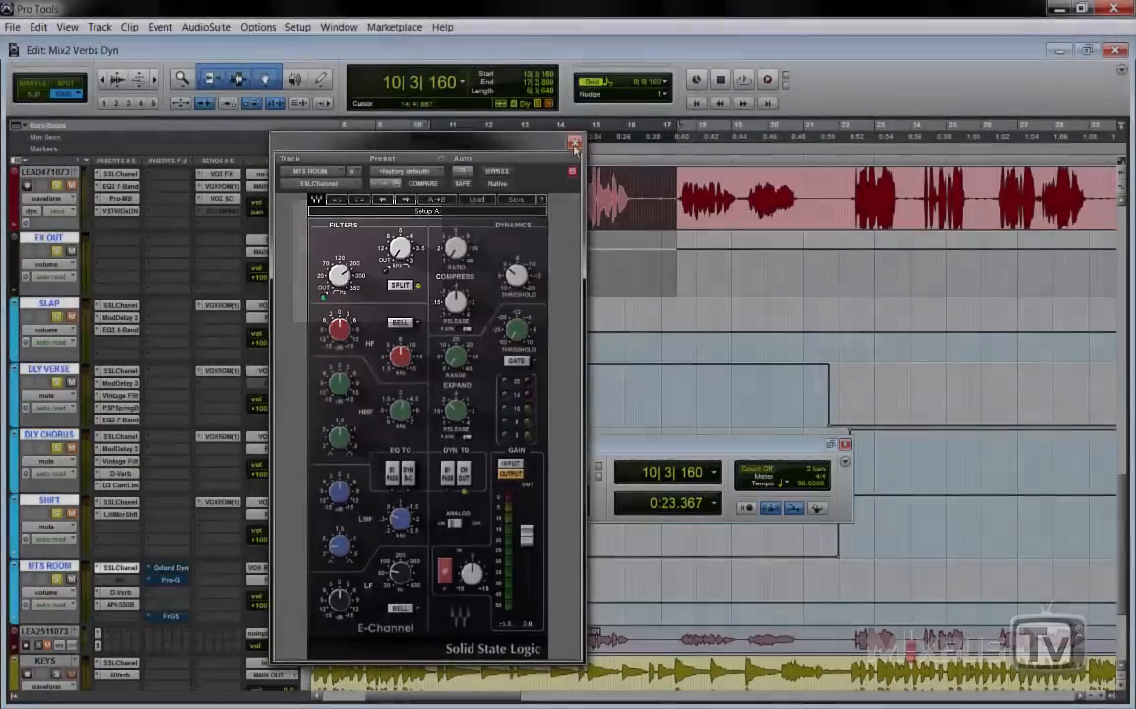
left_click(574, 145)
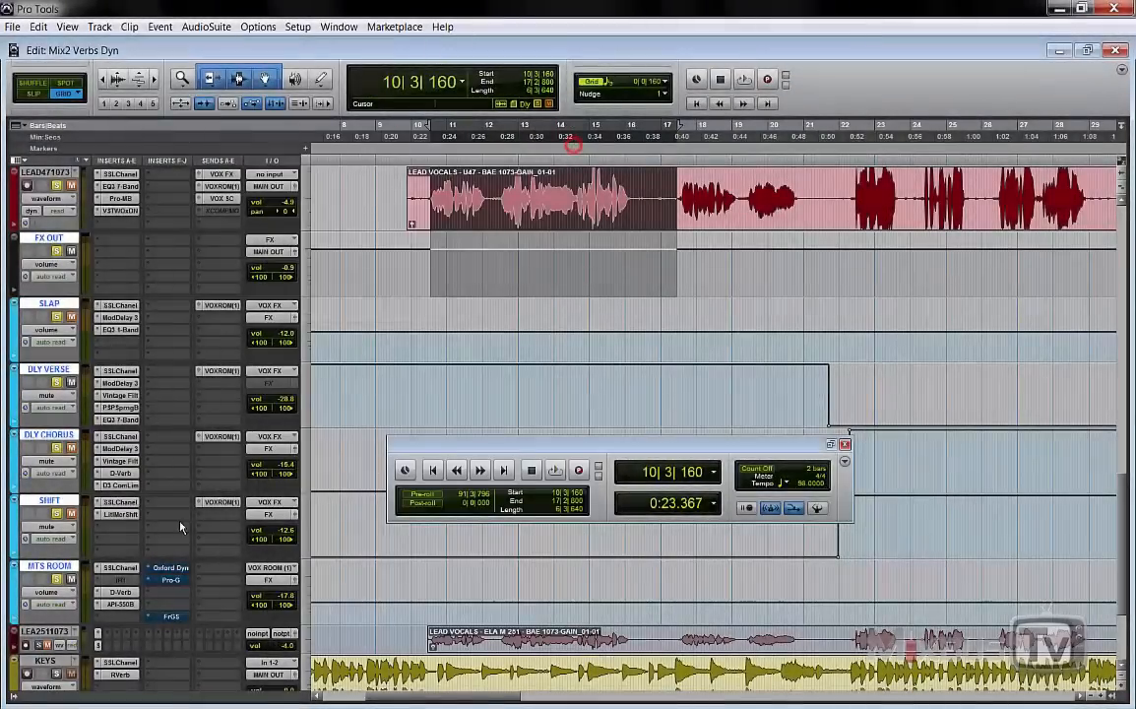
- Review the D-Verb reverb and API-550B equalizer settings on the MTS ROOM track and close both plug-ins
left_click(120, 592)
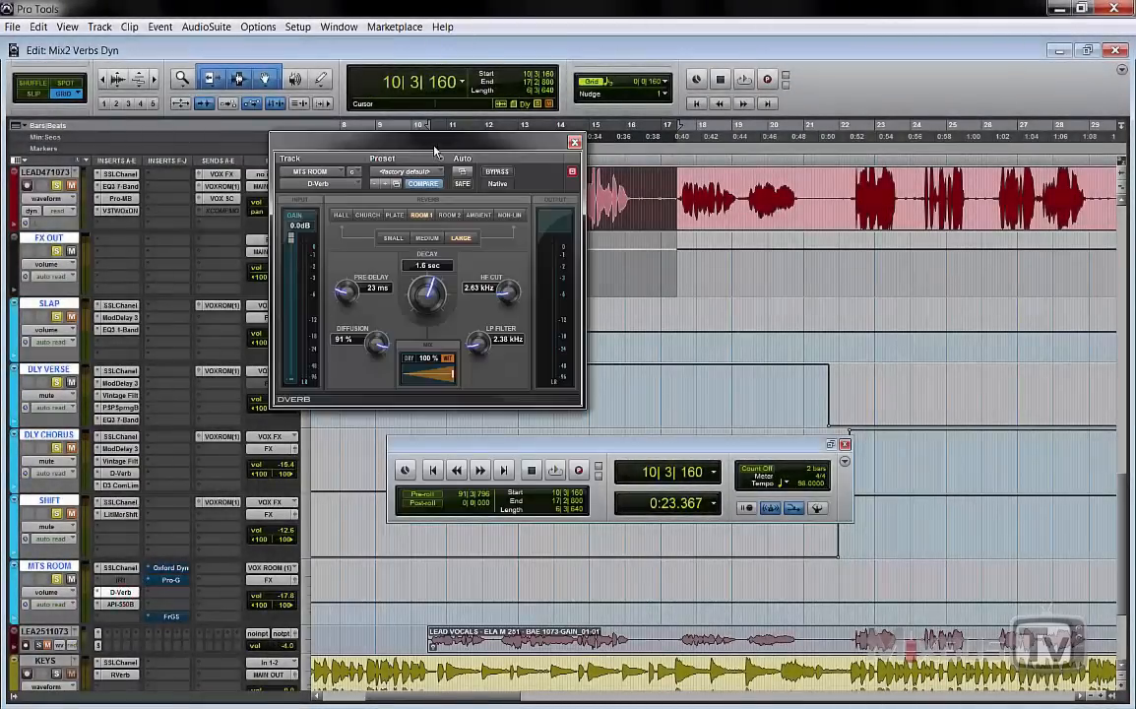
left_click_drag(435, 150, 518, 247)
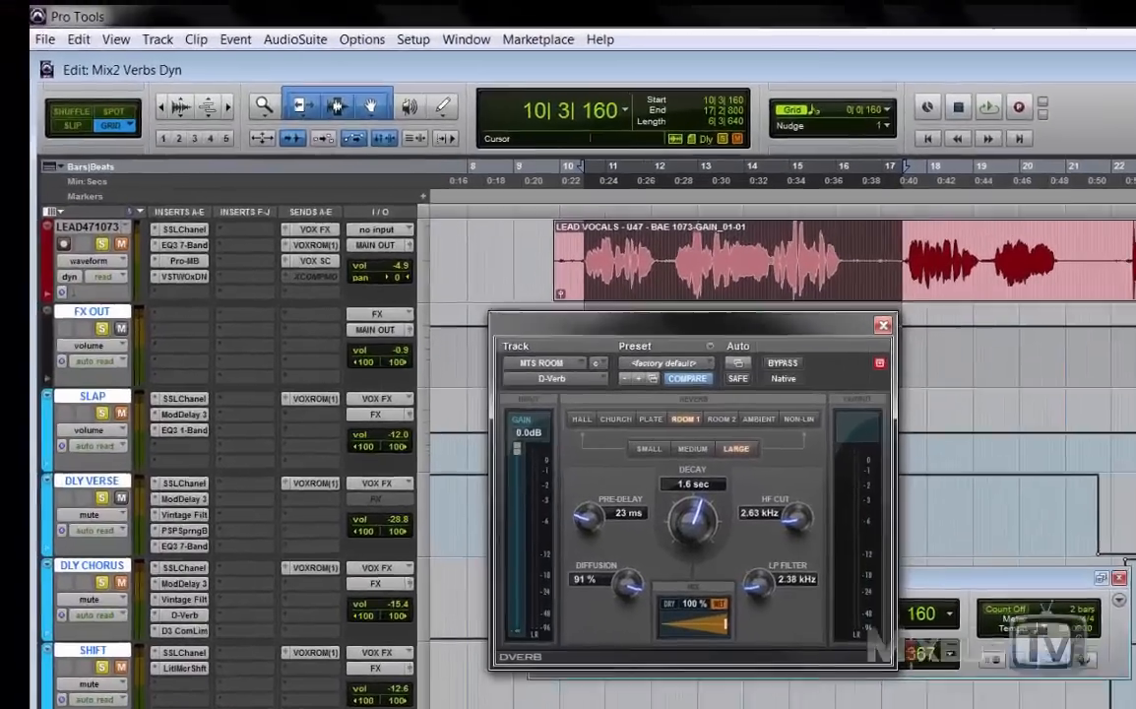
left_click(148, 664)
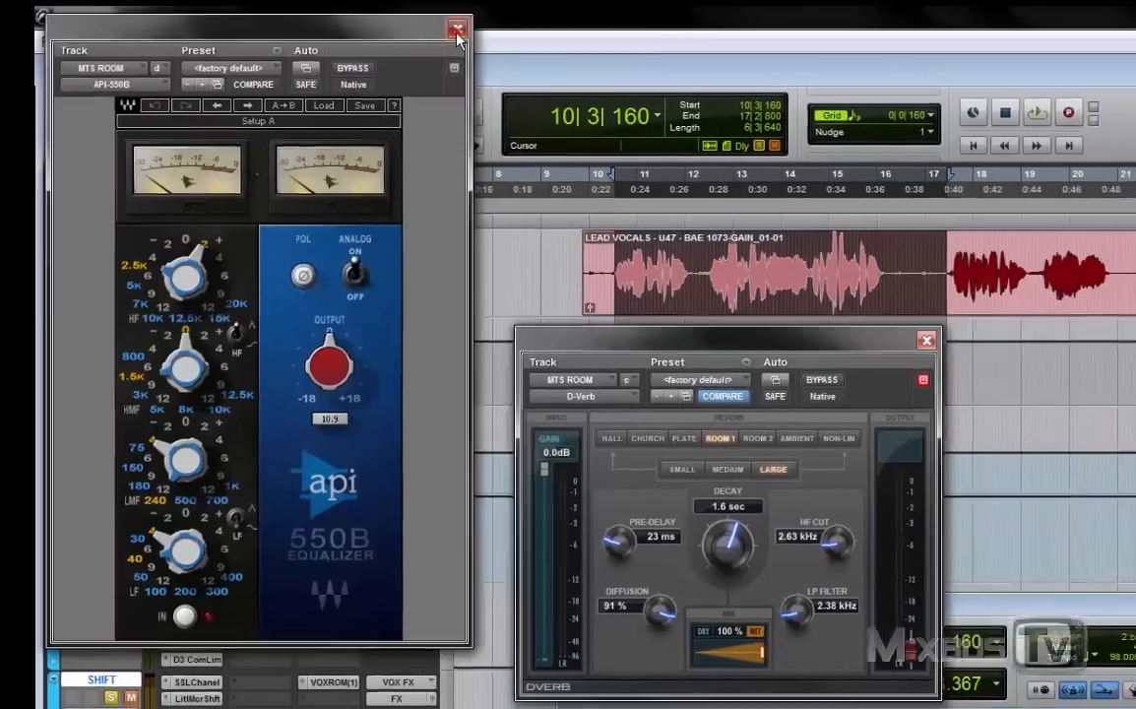
left_click(476, 31)
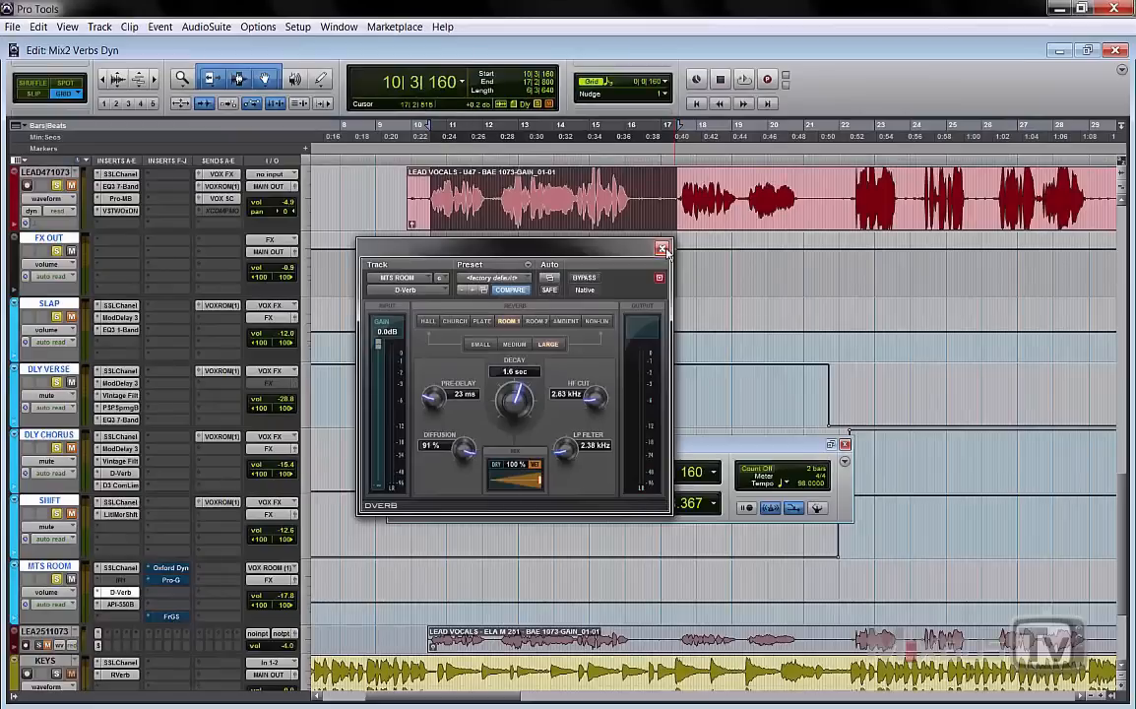
left_click(662, 248)
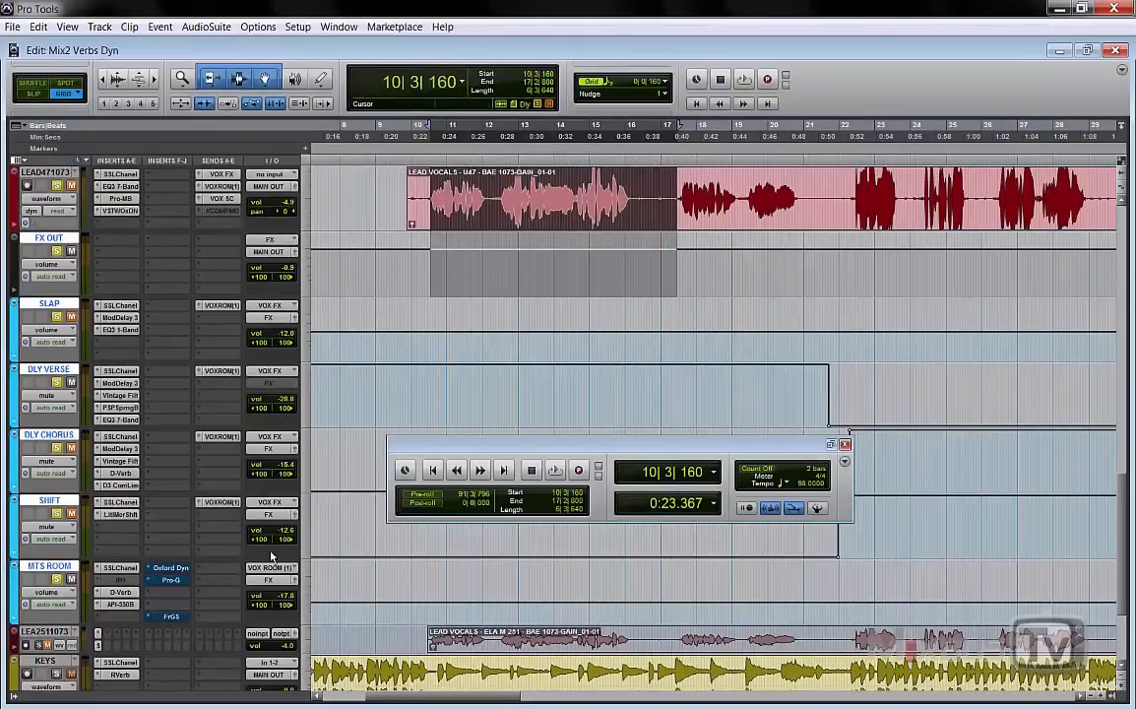
- Open the Oxford Dynamics compressor on MTS ROOM and examine its key input bus options, leaving VOX SC assigned
left_click(172, 568)
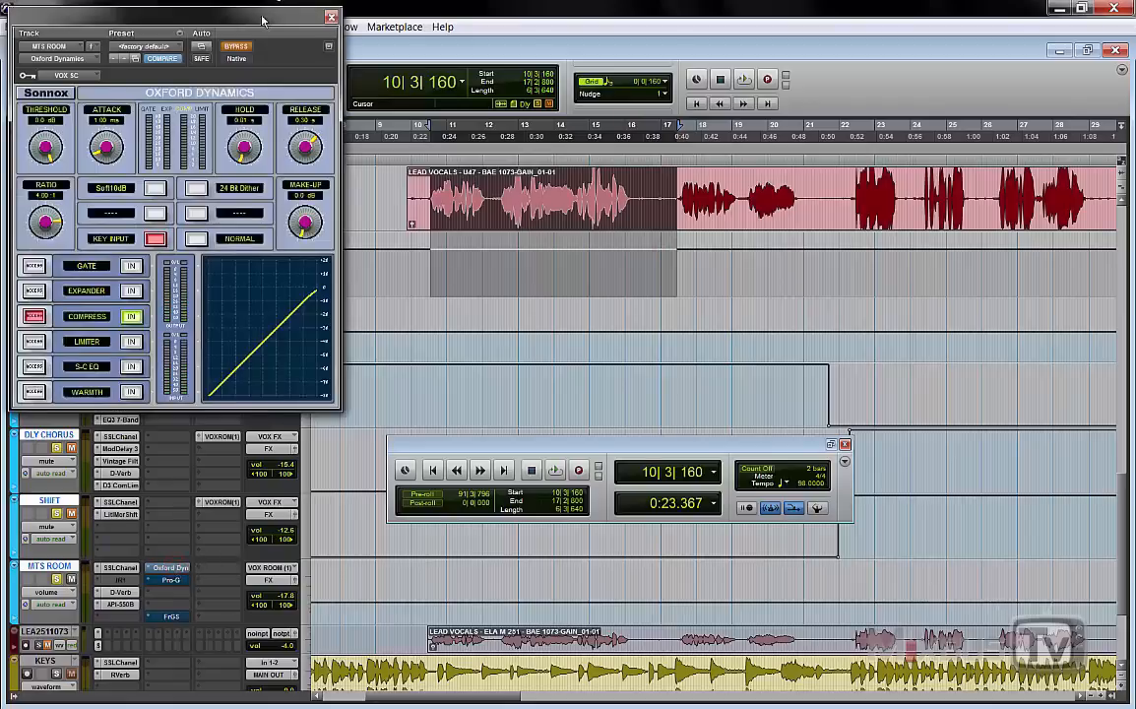
left_click_drag(251, 11, 600, 250)
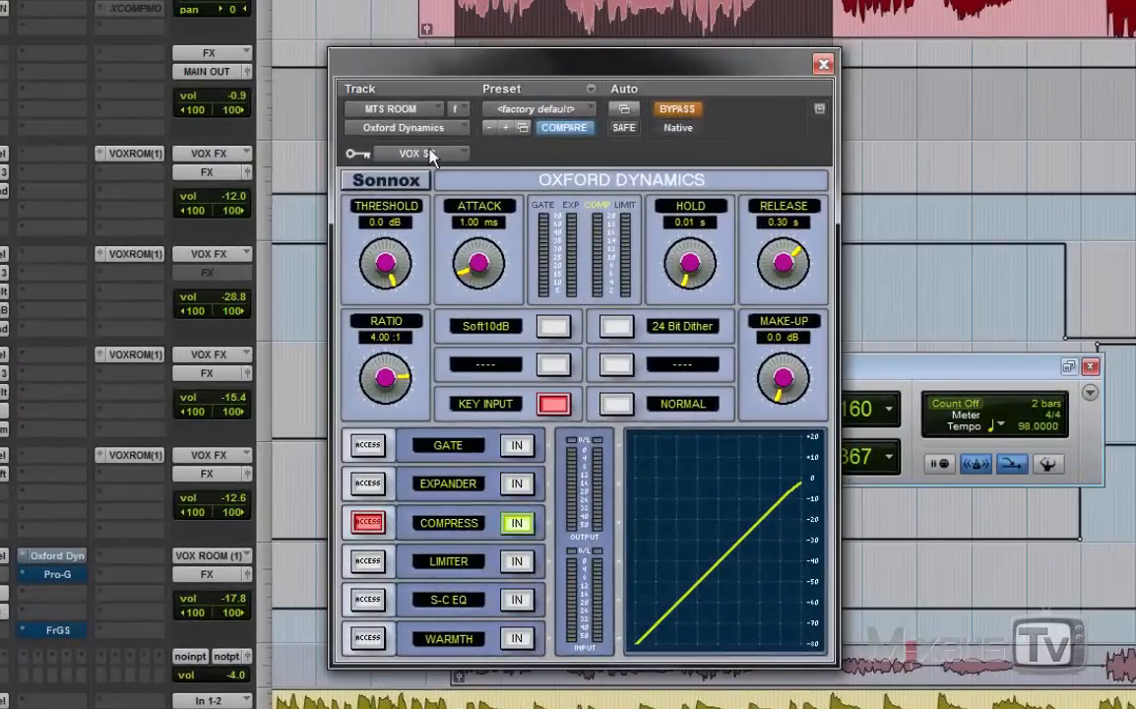
right_click(428, 153)
left_click(579, 156)
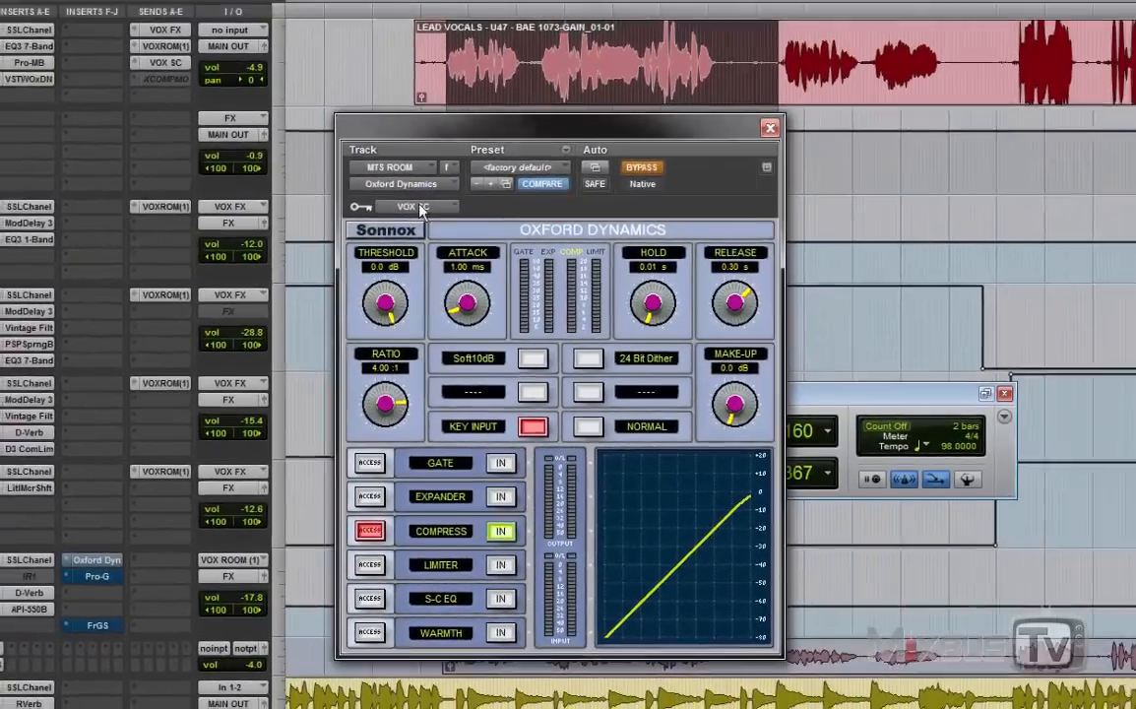
left_click(420, 209)
mouse_move(419, 294)
mouse_move(551, 366)
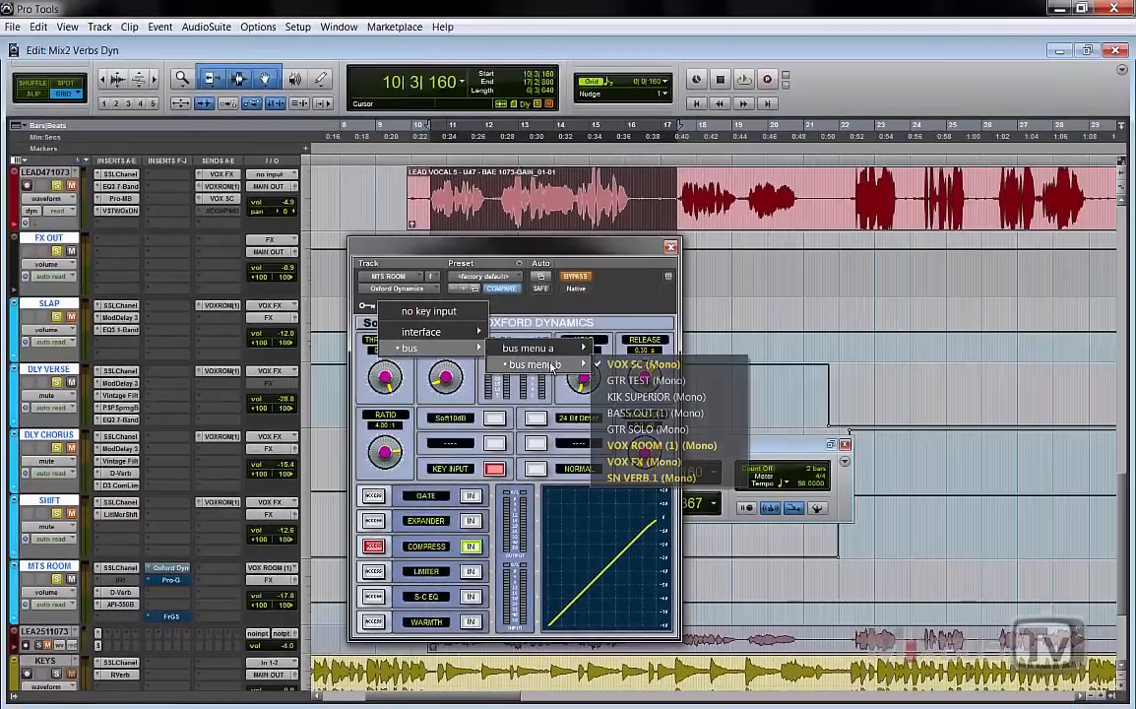
left_click(587, 304)
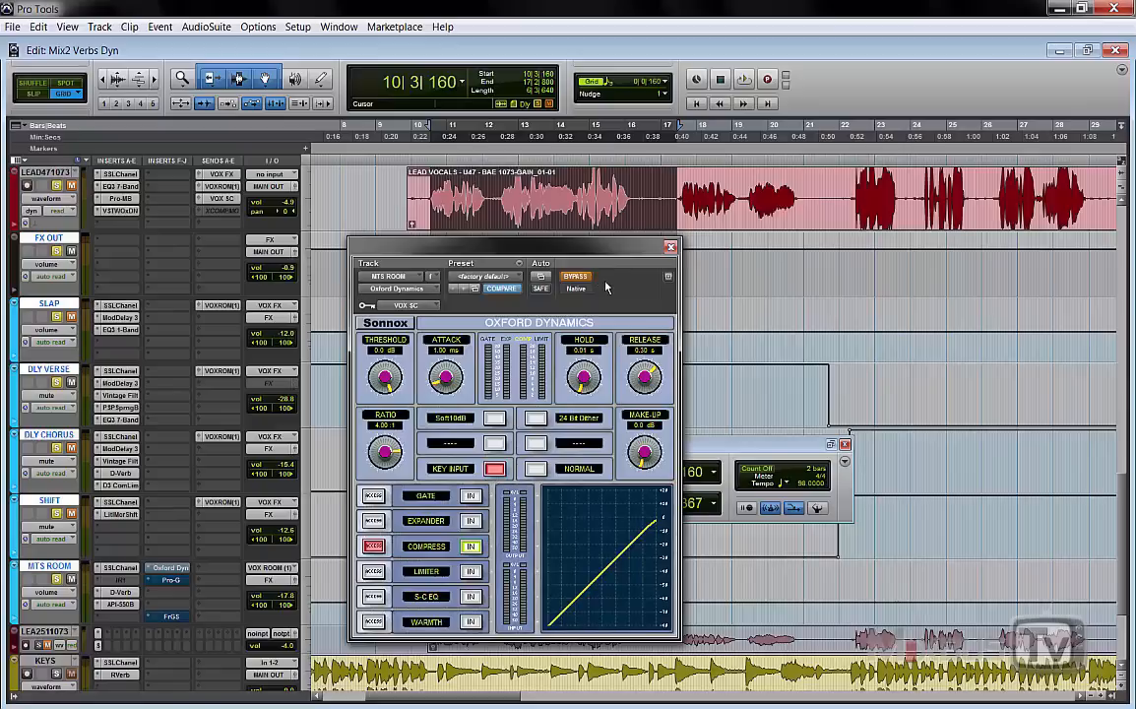
- Play the selected verse with Oxford Dynamics bypassed, and take the compressor out of bypass with its Soft10dB setting kept
key("space")
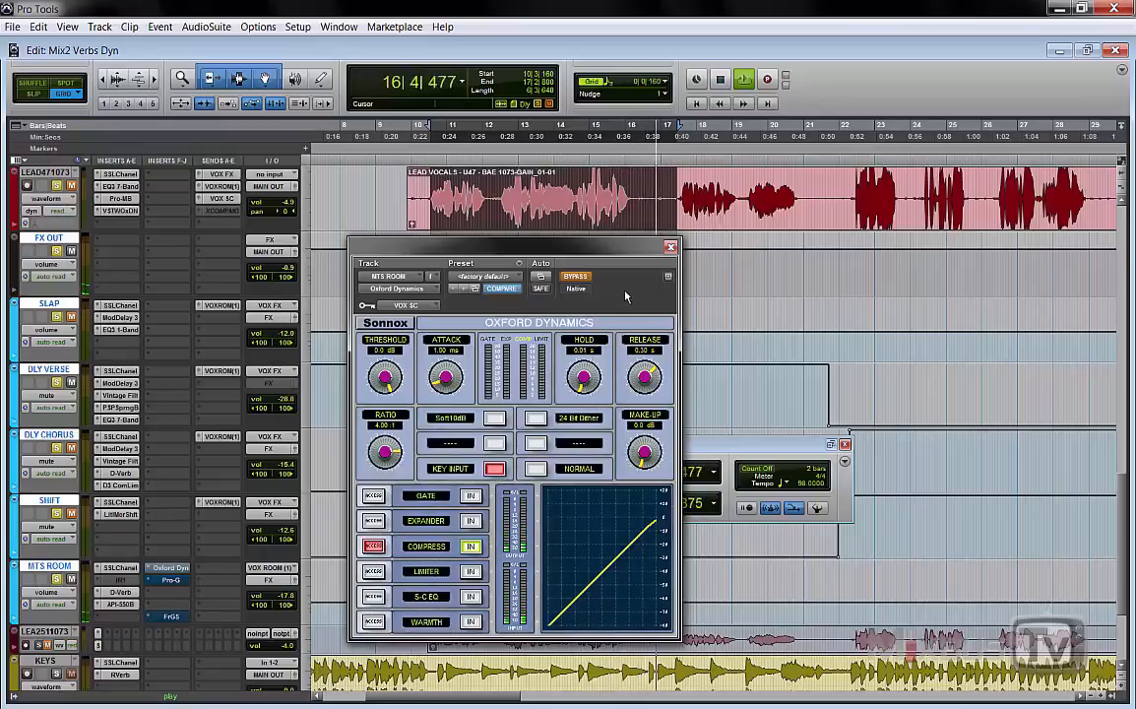
key("space")
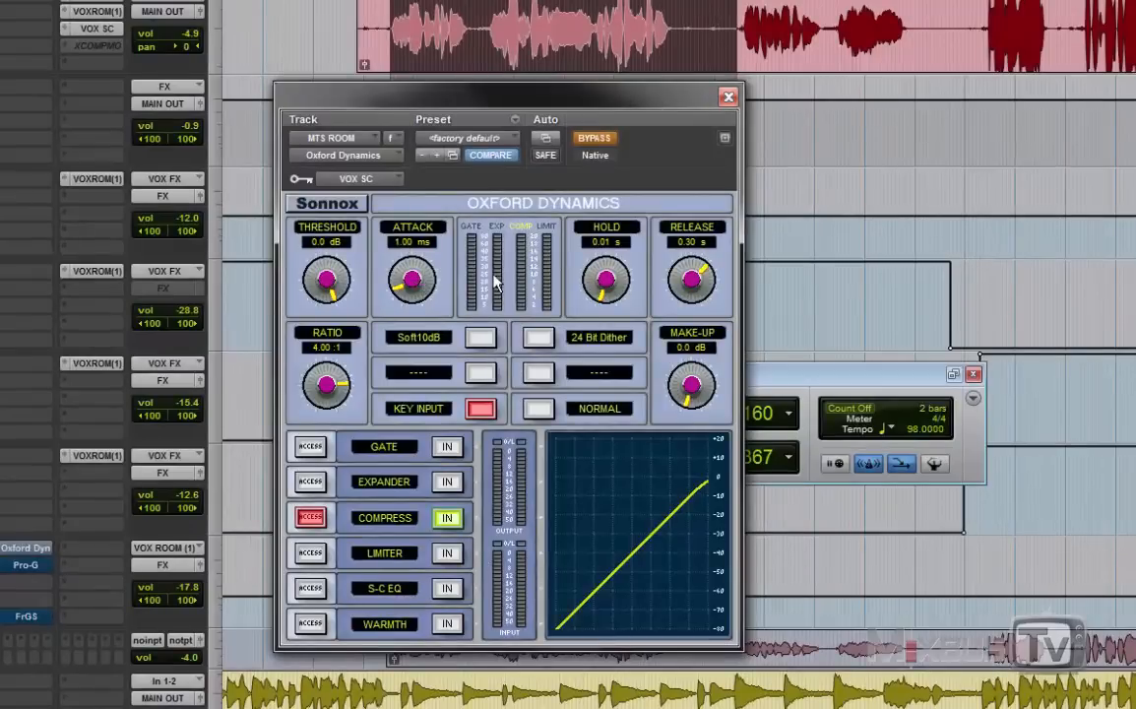
left_click(479, 339)
left_click(480, 339)
left_click(605, 142)
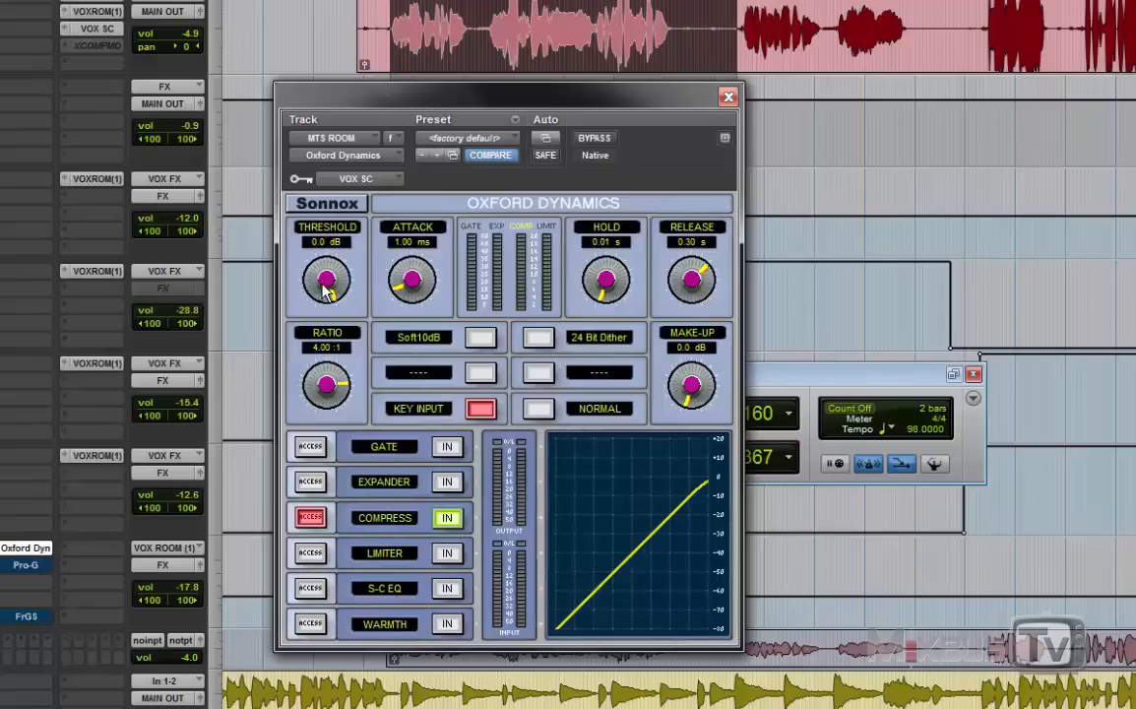
- Set the compressor's threshold to -26.69 dB and its make-up gain to +3.29 dB, and audition the selected verse
left_click_drag(325, 284, 309, 396)
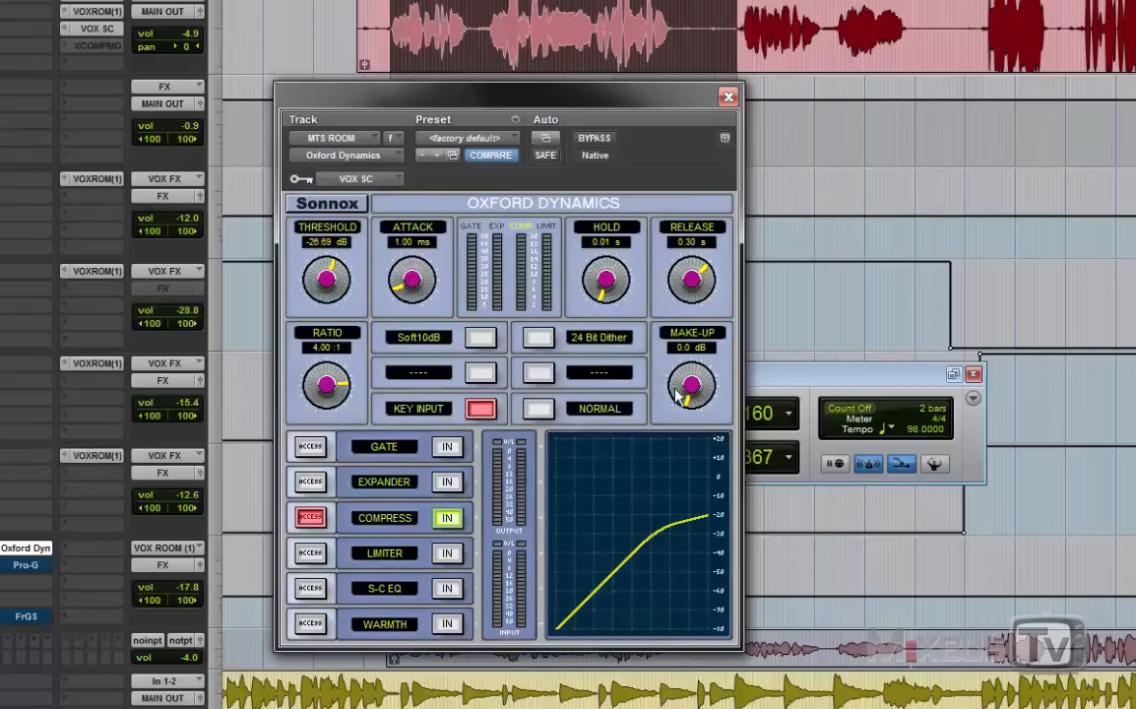
left_click_drag(692, 385, 694, 372)
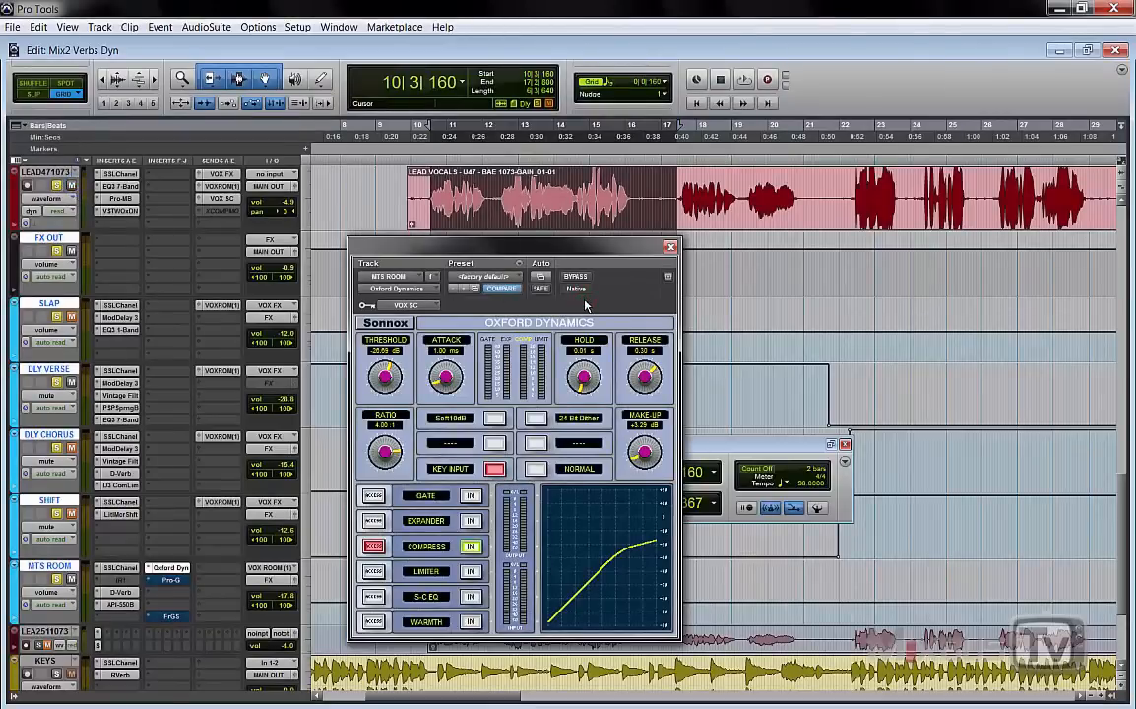
key("space")
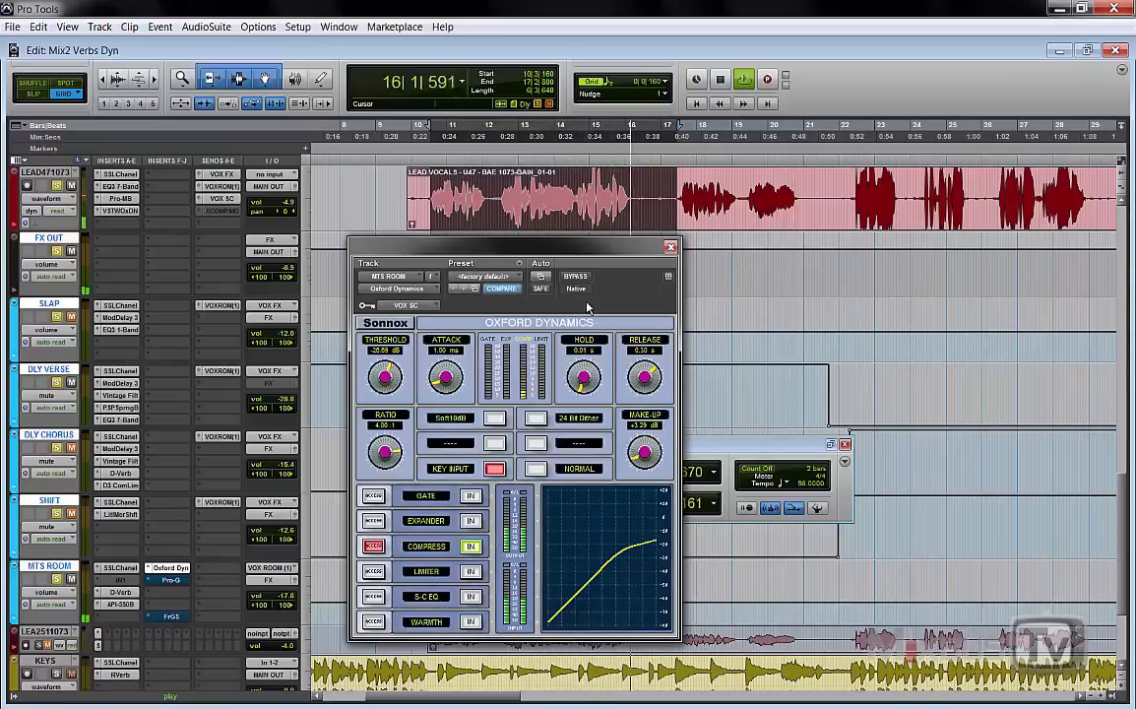
key("space")
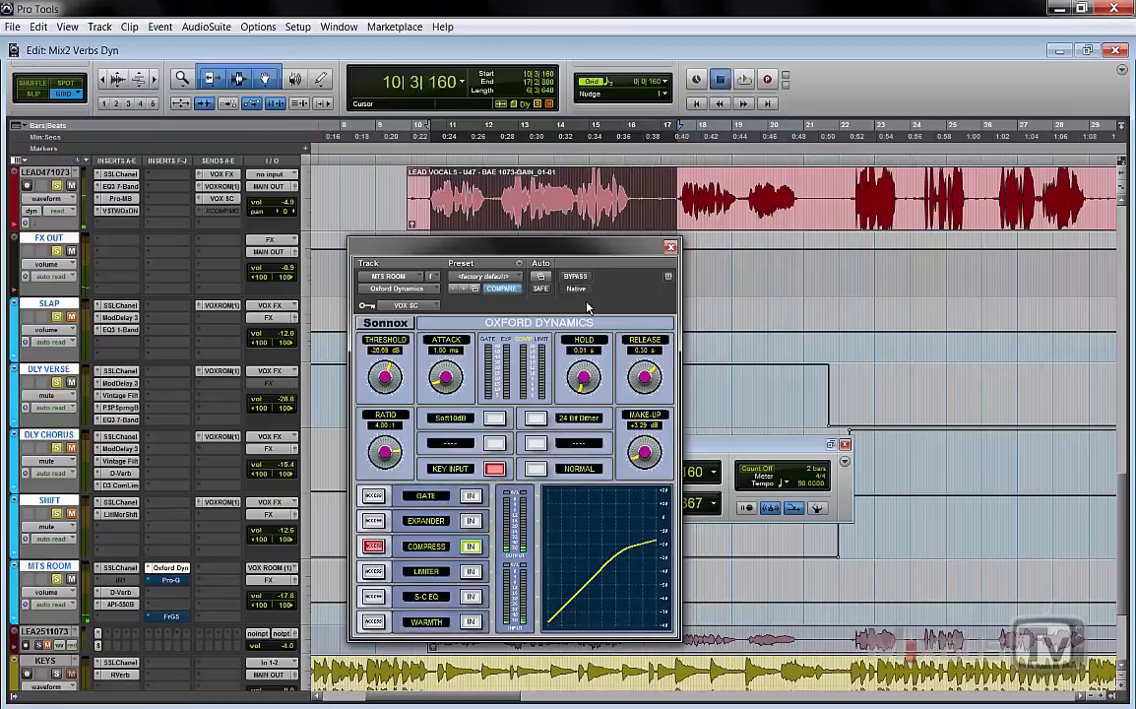
- Bypass Oxford Dynamics and replay the selected verse to compare the uncompressed room reverb
left_click(578, 280)
key("space")
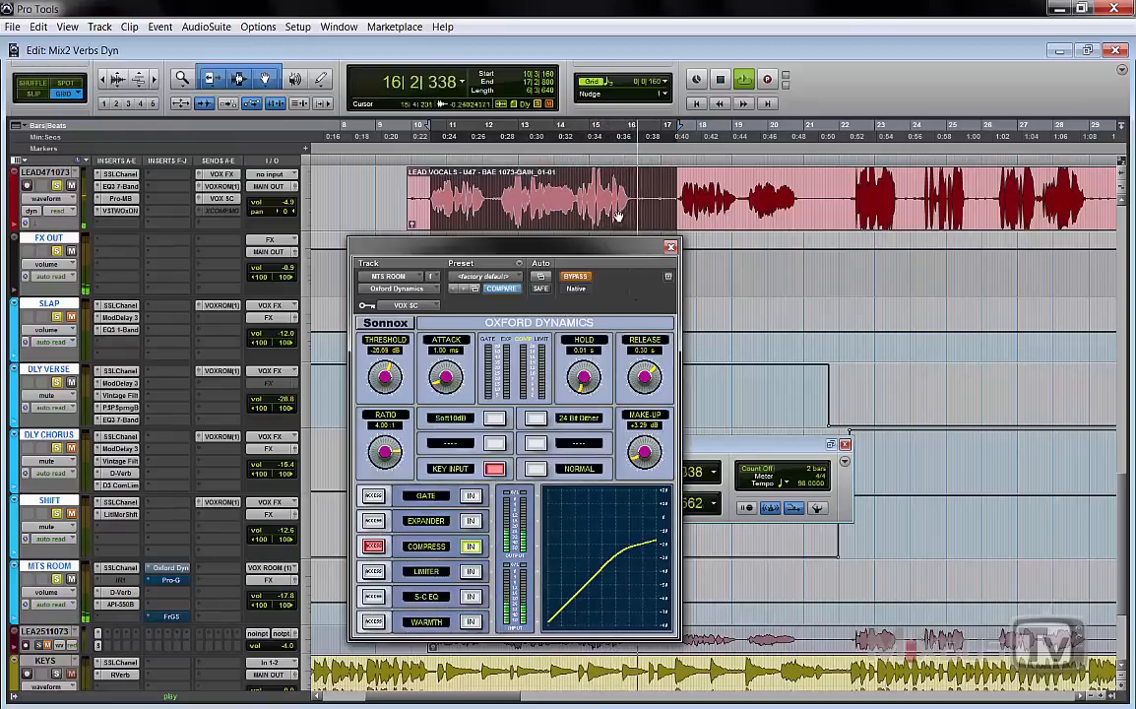
key("space")
- Select the lead vocal phrase from 14|3|320 to 17|2|480 and audition it while toggling the Oxford Dynamics bypass
left_click_drag(576, 184, 673, 187)
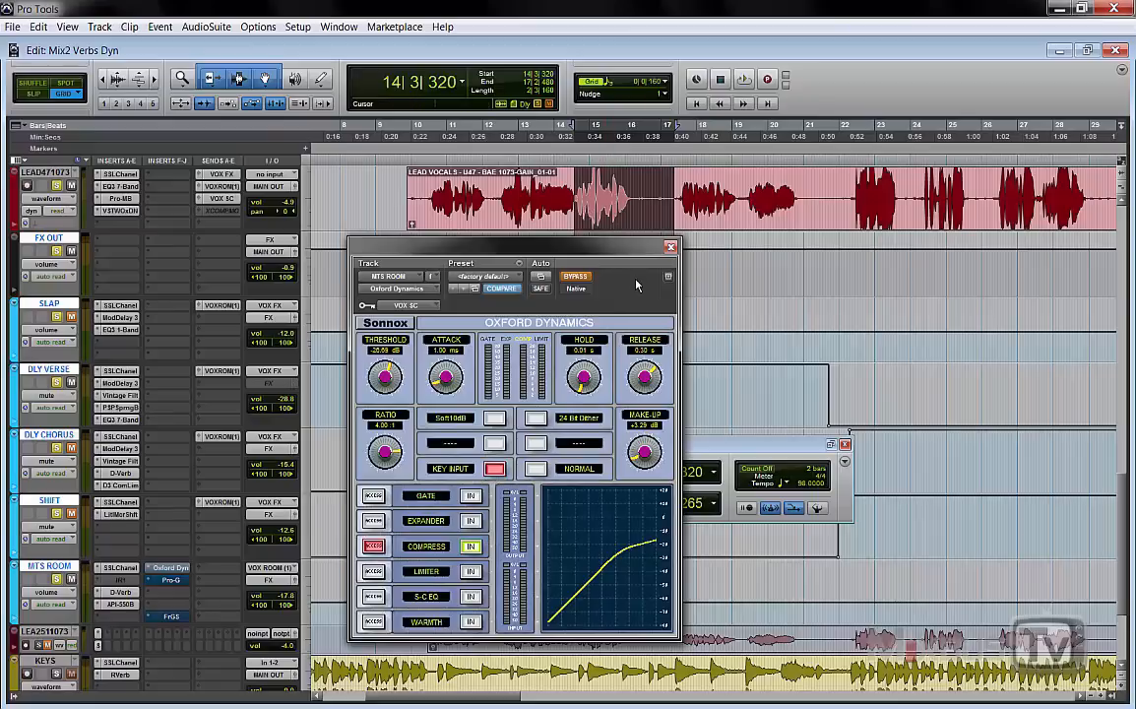
key("space")
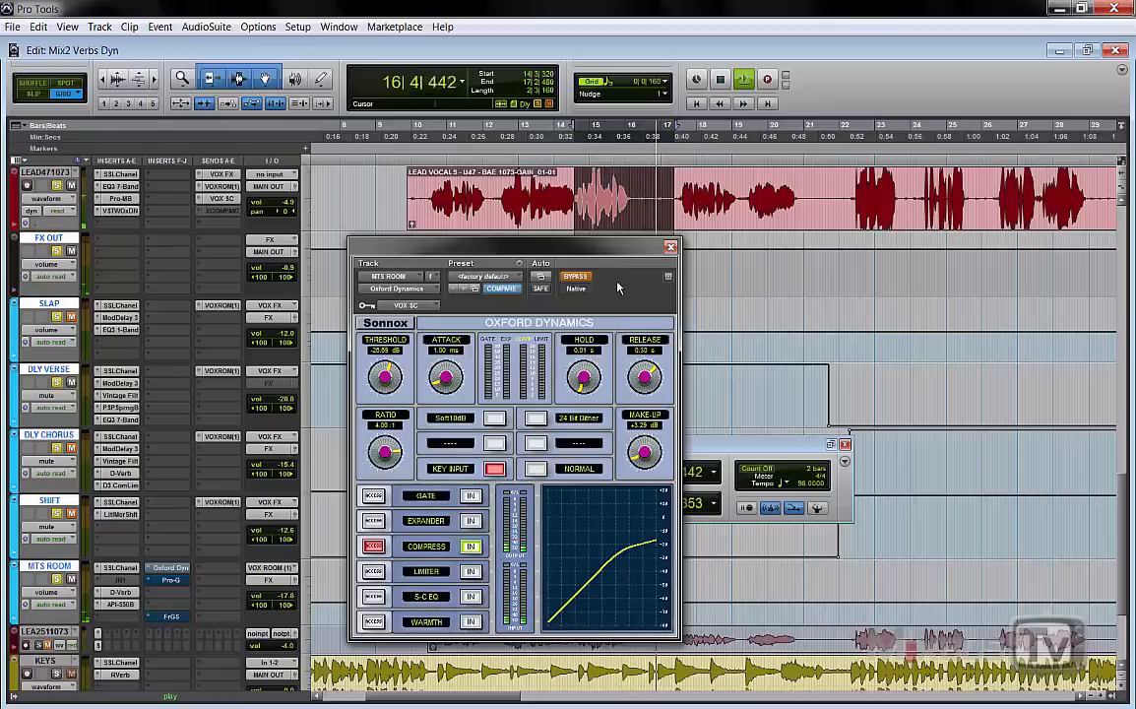
left_click(576, 277)
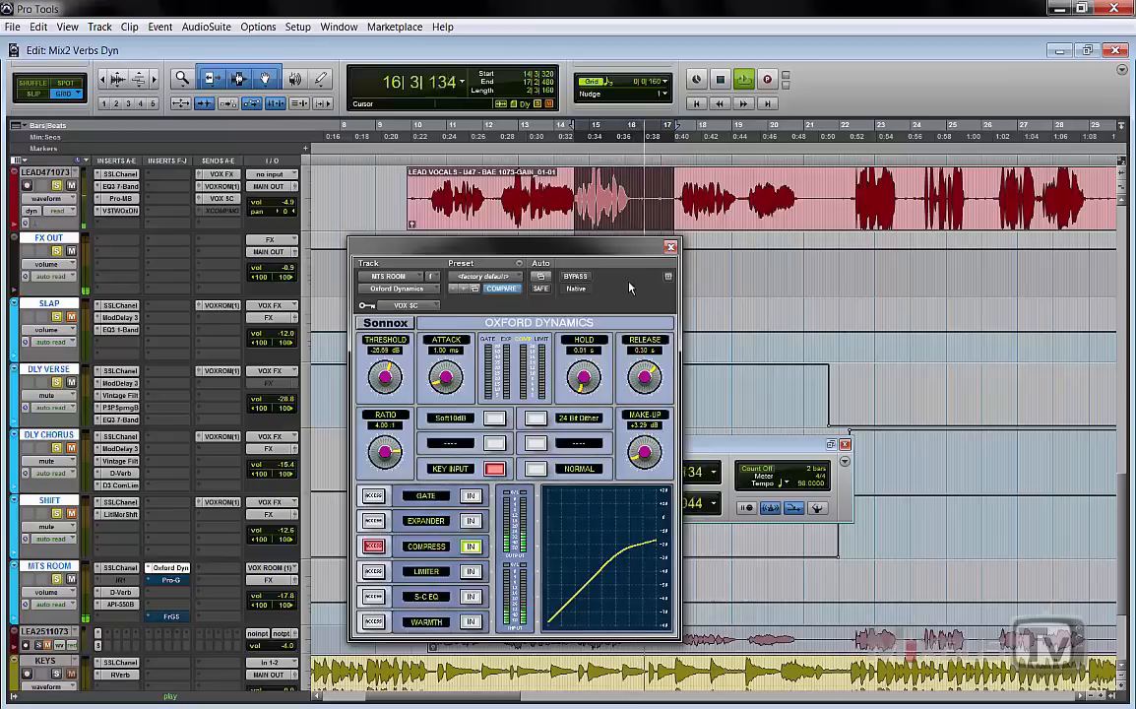
key("space")
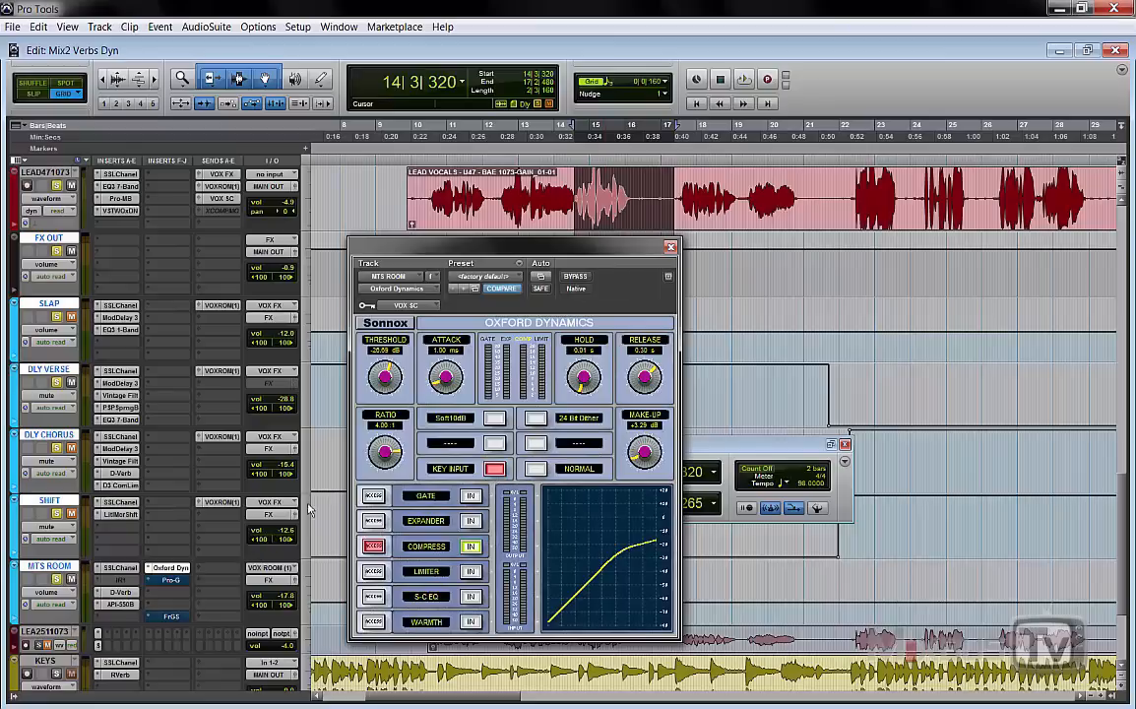
key("space")
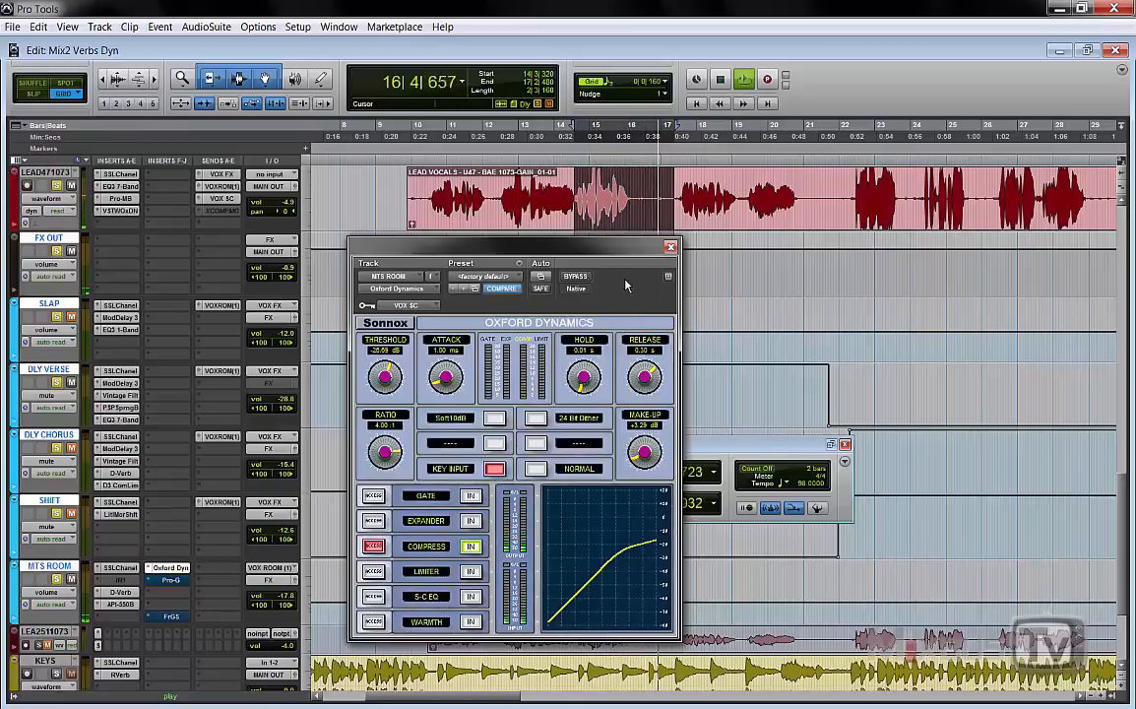
left_click(582, 277)
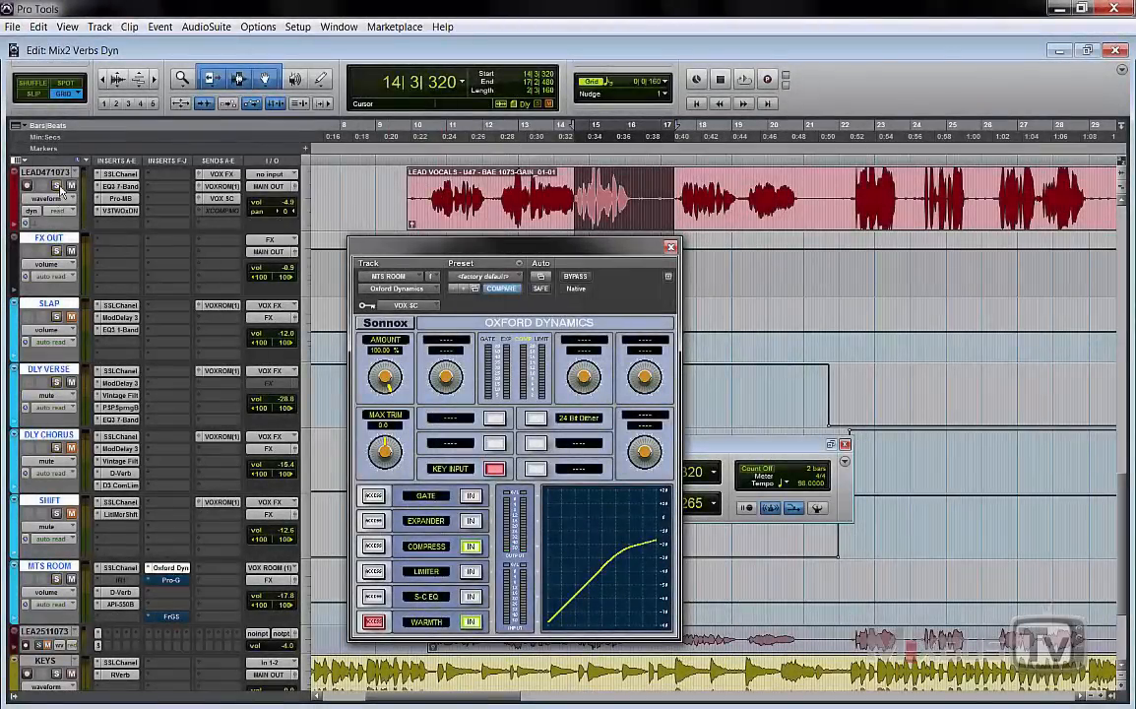
- Reactivate the DLY VERSE track's FX output, play from 10|2|640, and show the Compress controls in Oxford Dynamics
left_click(425, 185)
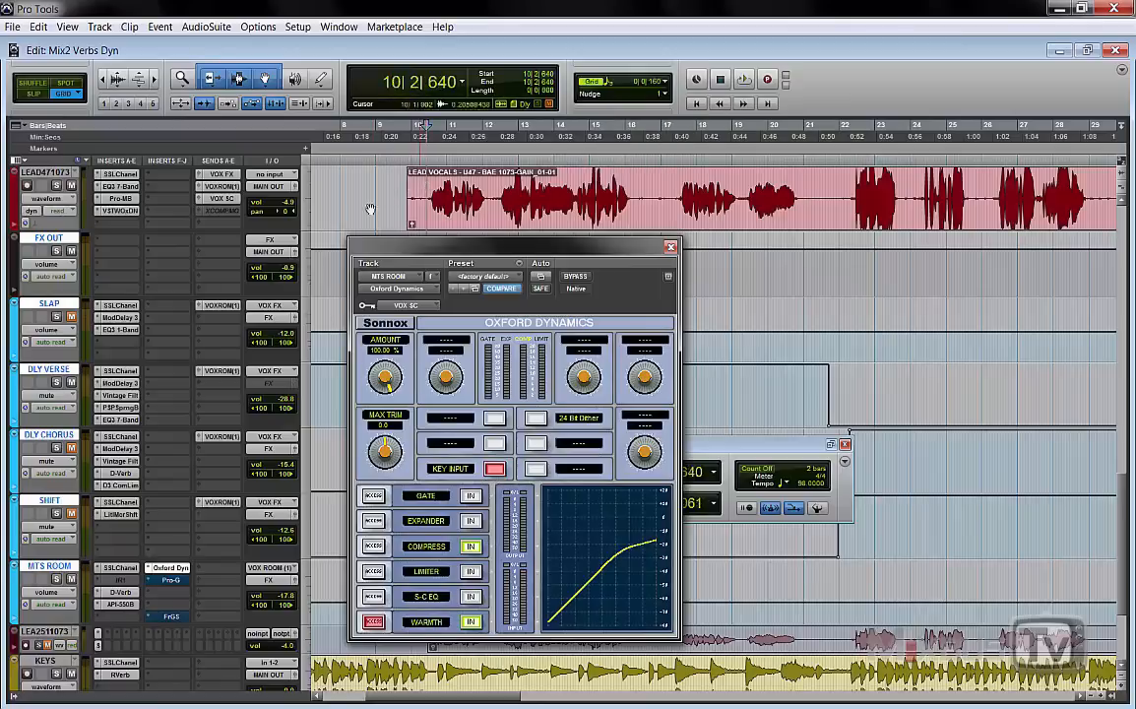
right_click(282, 382)
left_click(313, 393)
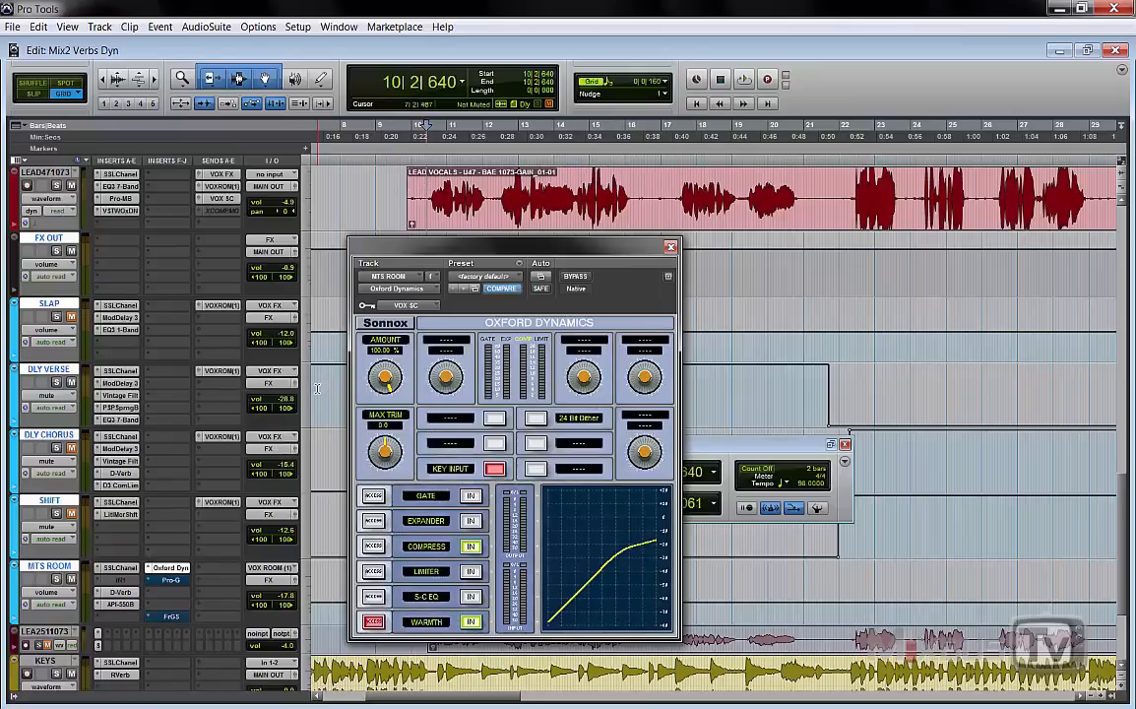
key("space")
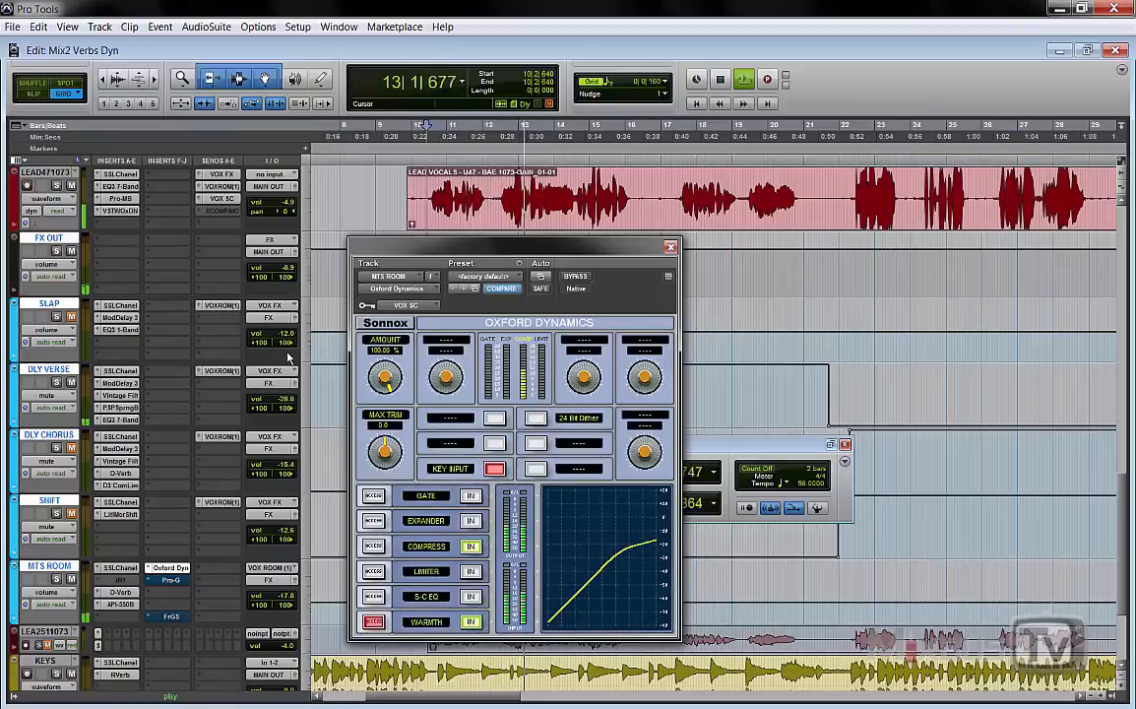
left_click(373, 546)
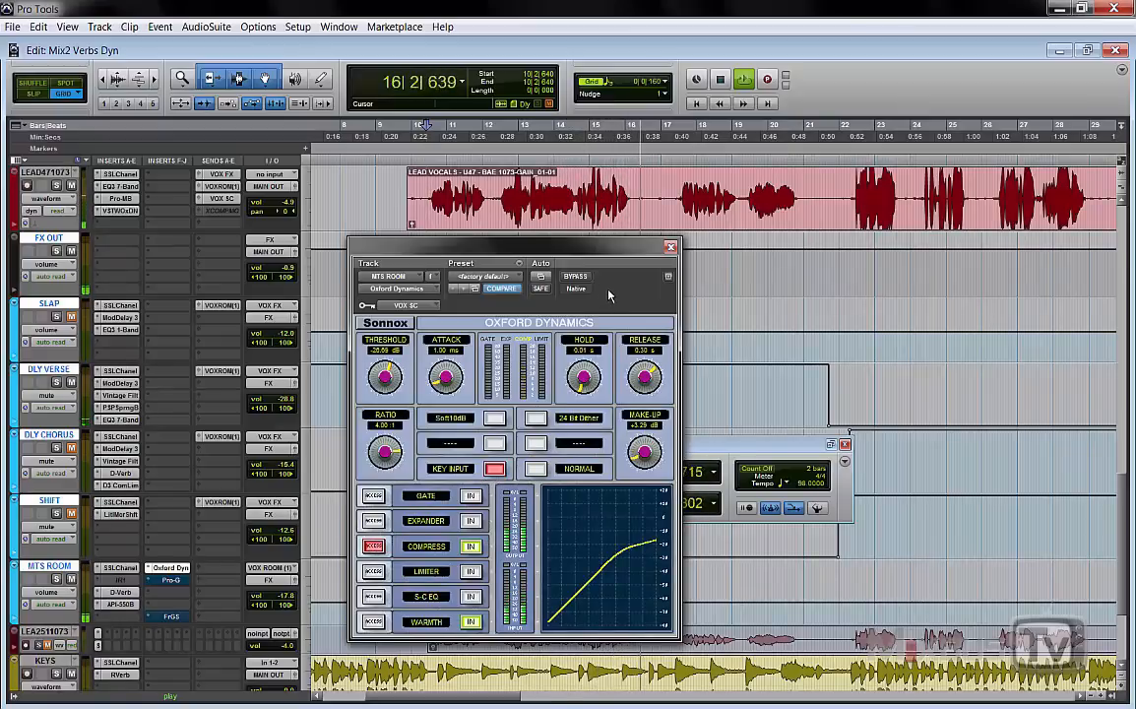
- Bypass Oxford Dynamics on the MTS ROOM track and replay the verse from 10|2|640 to hear the uncompressed reverb
key("space")
left_click(578, 279)
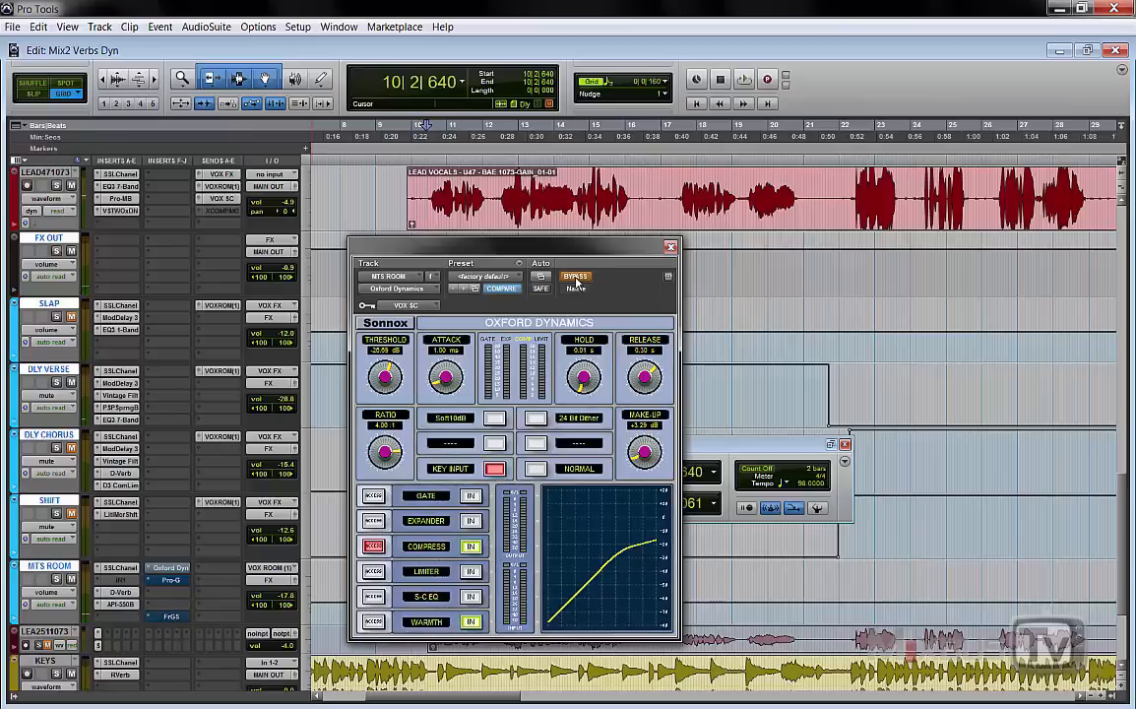
key("space")
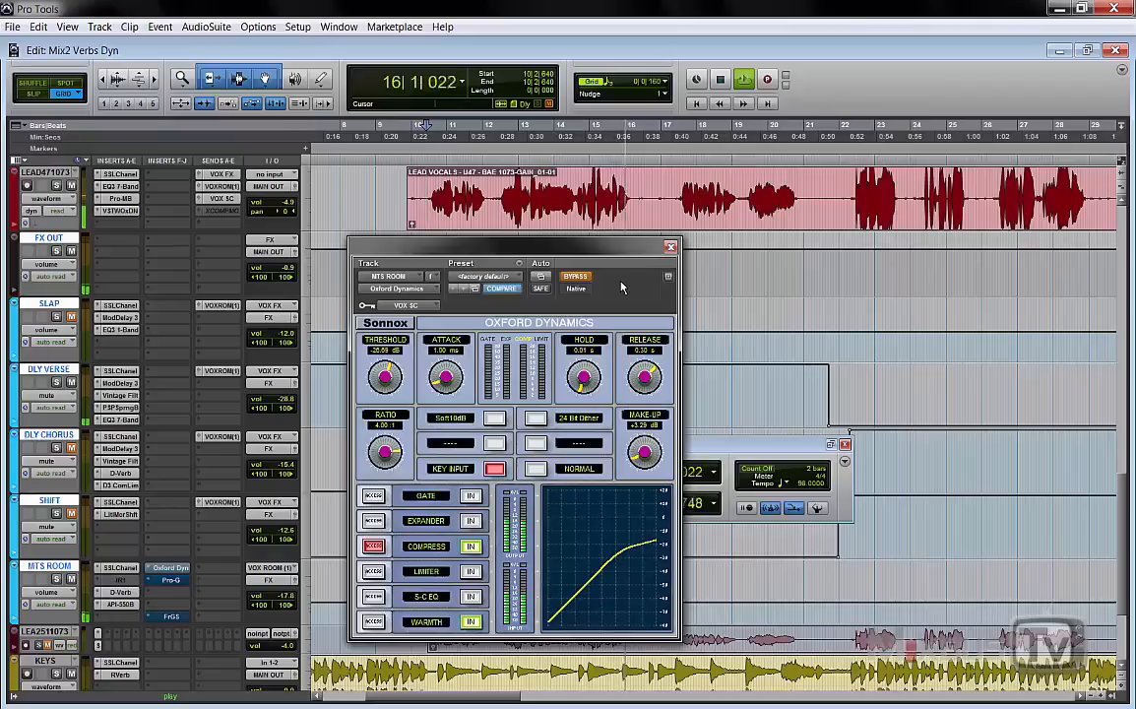
key("space")
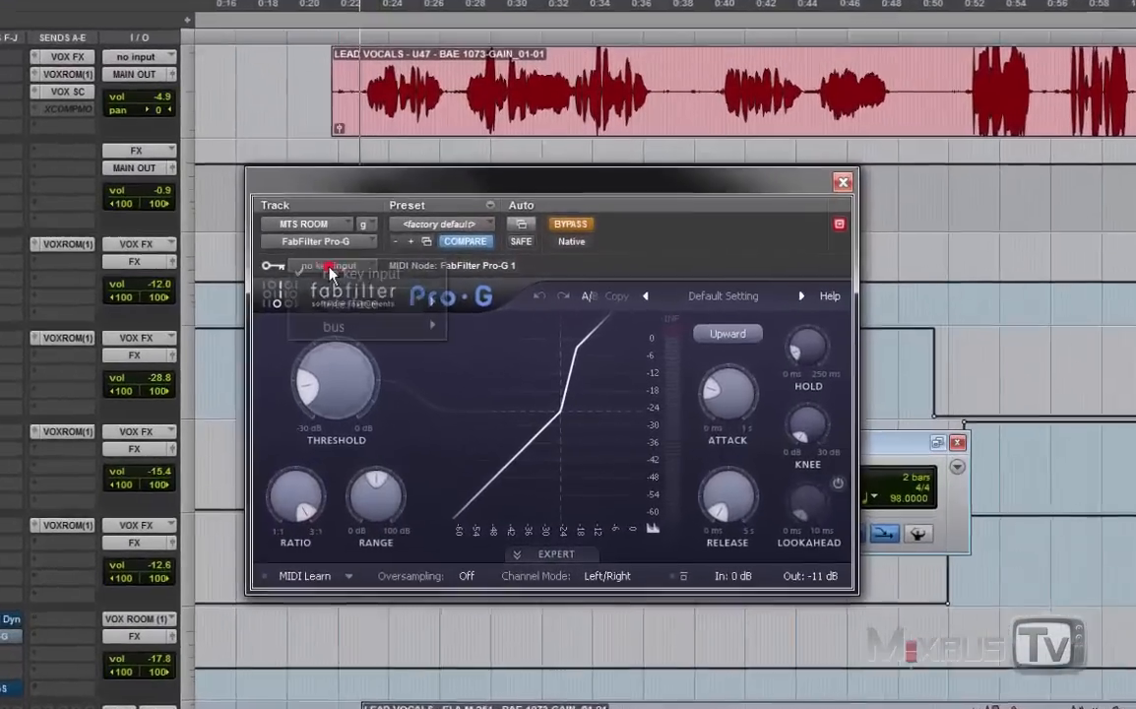
- Set the FabFilter Pro-G key input on MTS ROOM to the VOX SC bus and switch its expert side chain to Ext
left_click(384, 322)
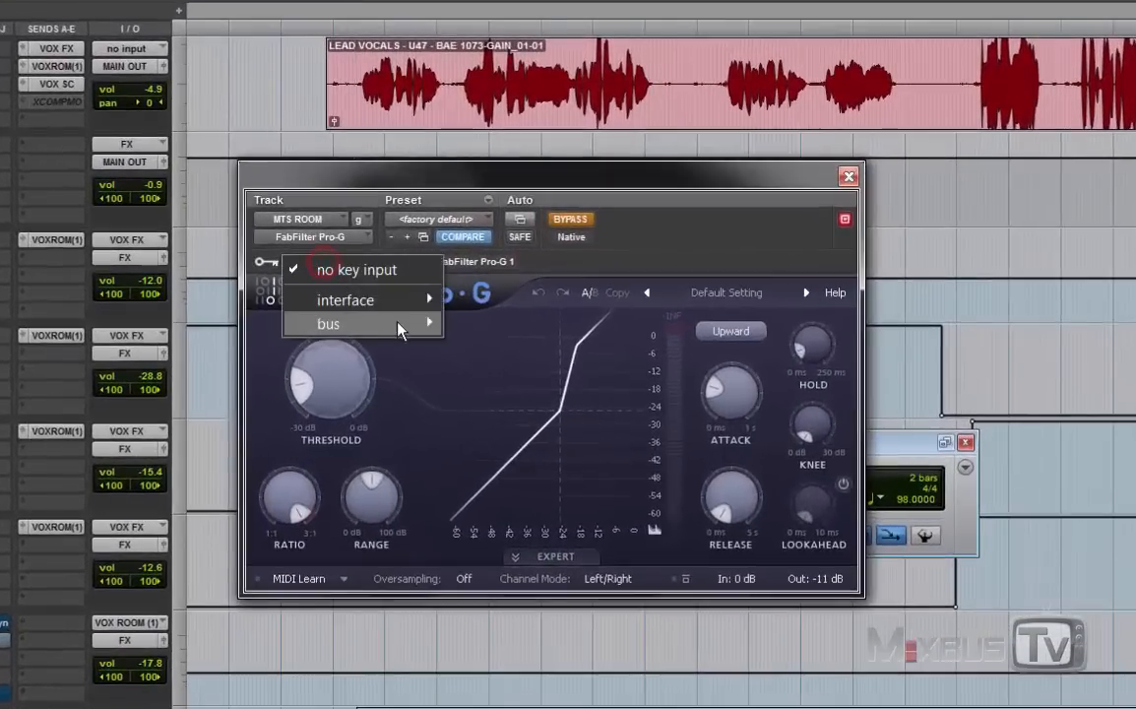
mouse_move(458, 367)
mouse_move(521, 348)
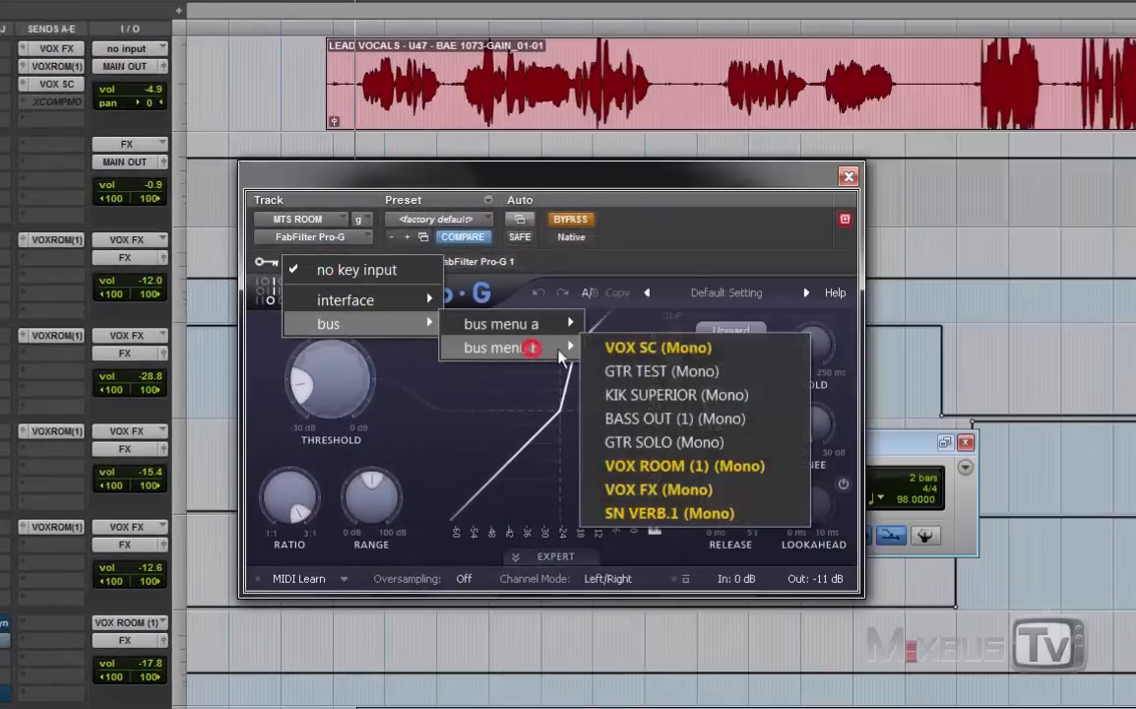
left_click(649, 350)
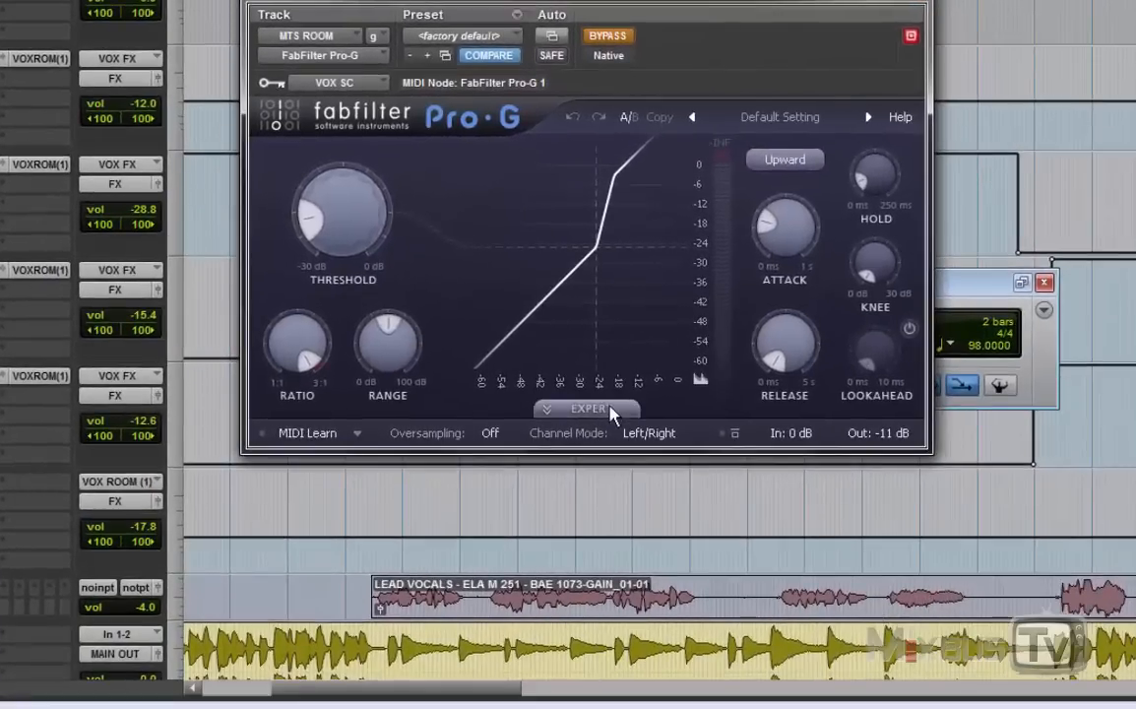
left_click(611, 412)
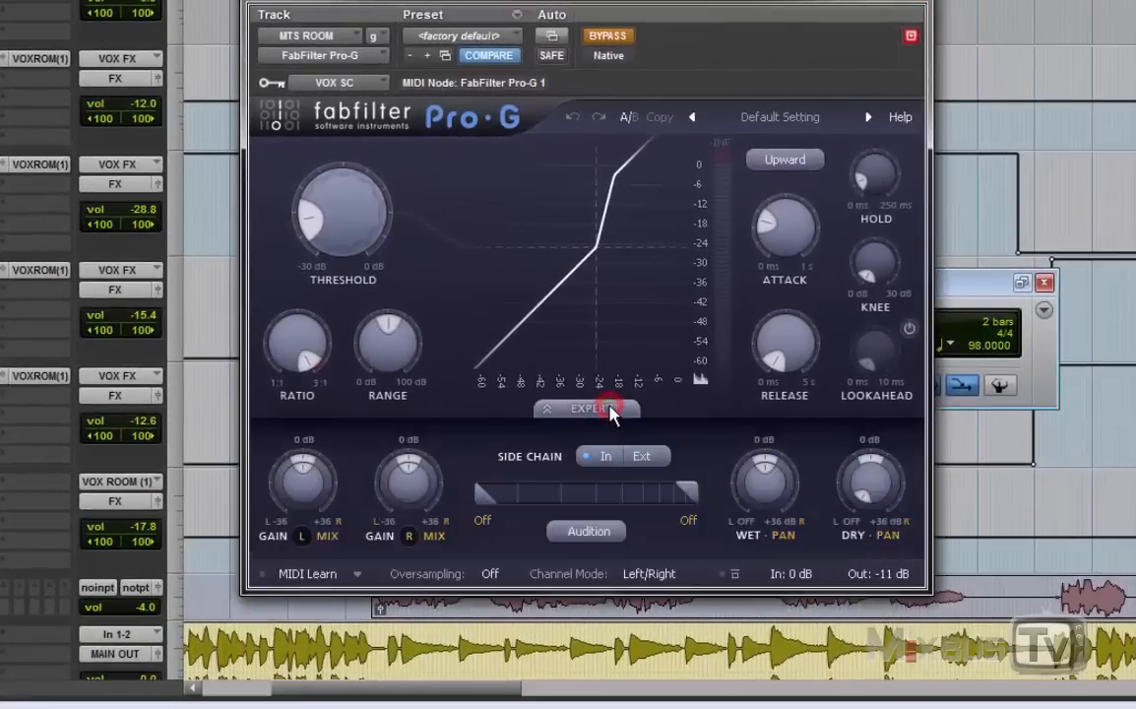
left_click(645, 458)
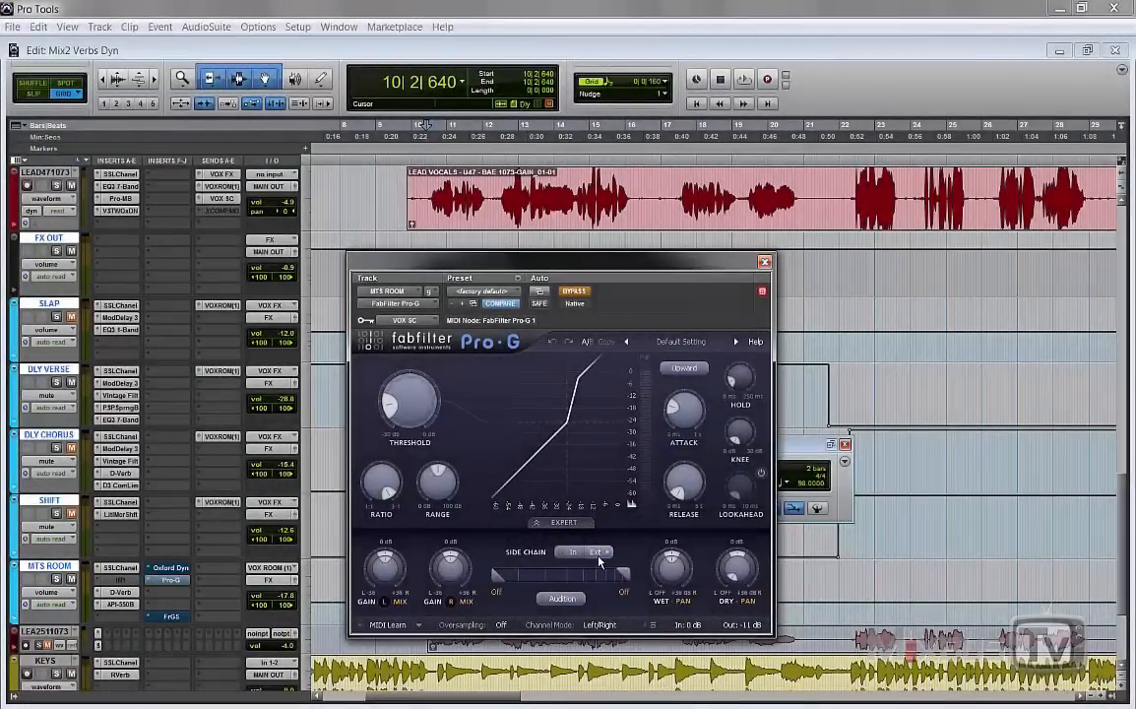
- Check the expansion styles in Pro-G, keeping Upward, and examine its threshold, range, ratio, attack and release values
left_click(702, 371)
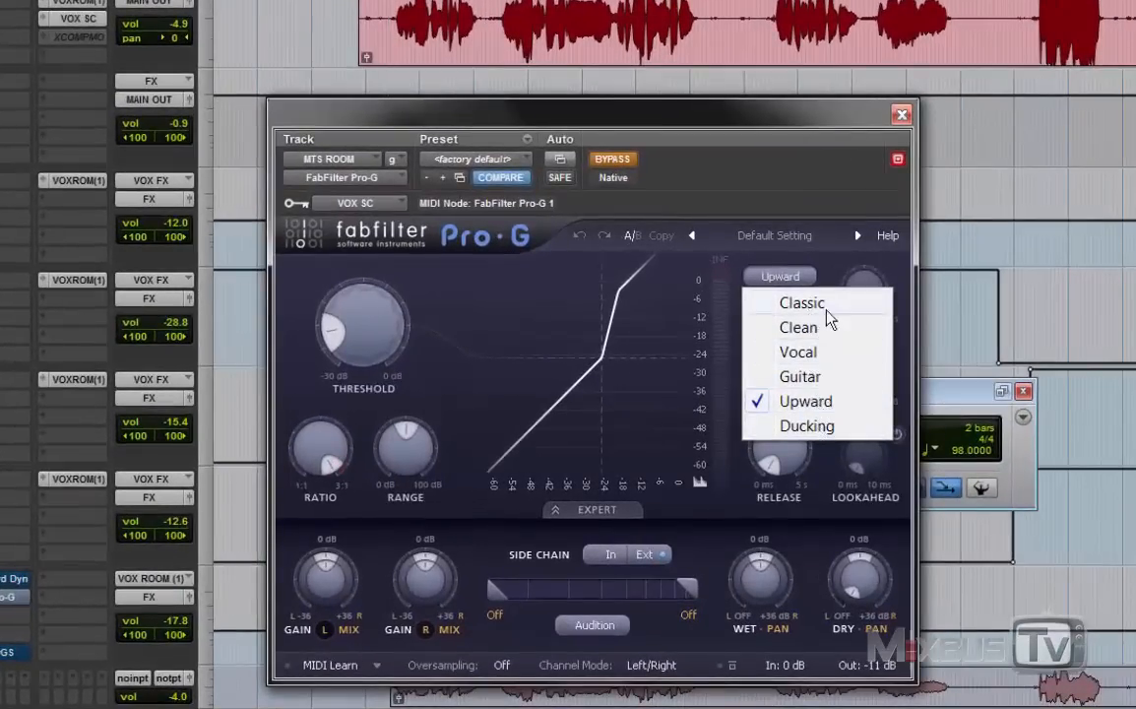
left_click(816, 195)
mouse_move(380, 338)
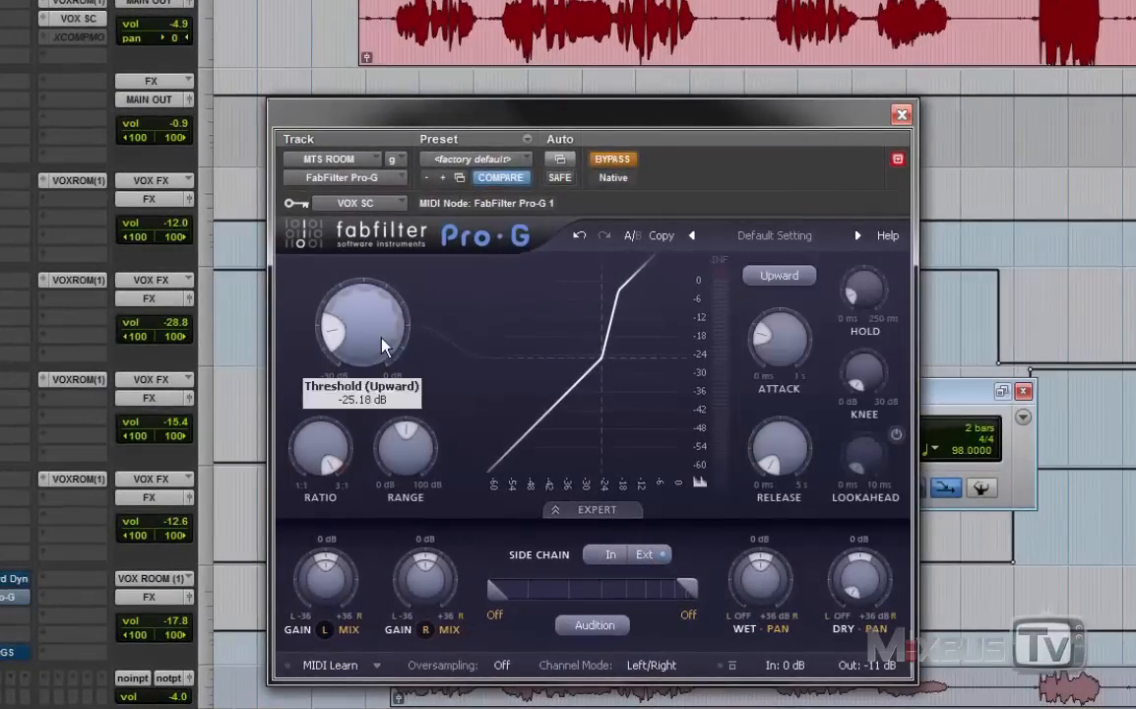
mouse_move(418, 451)
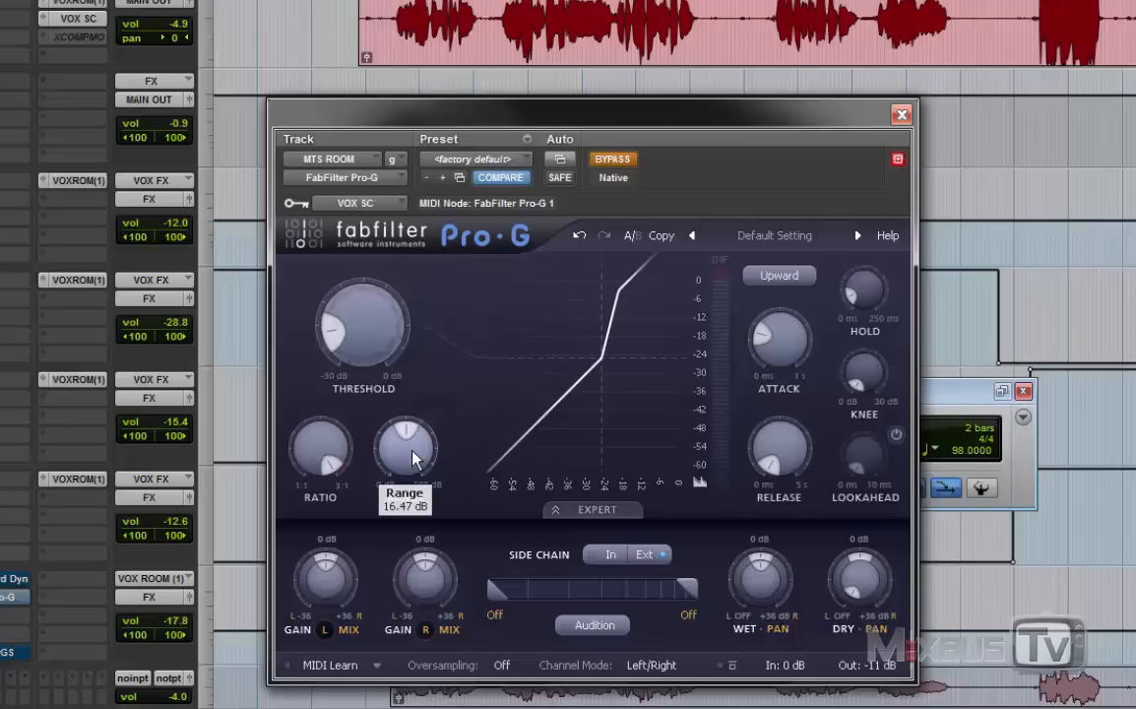
mouse_move(311, 451)
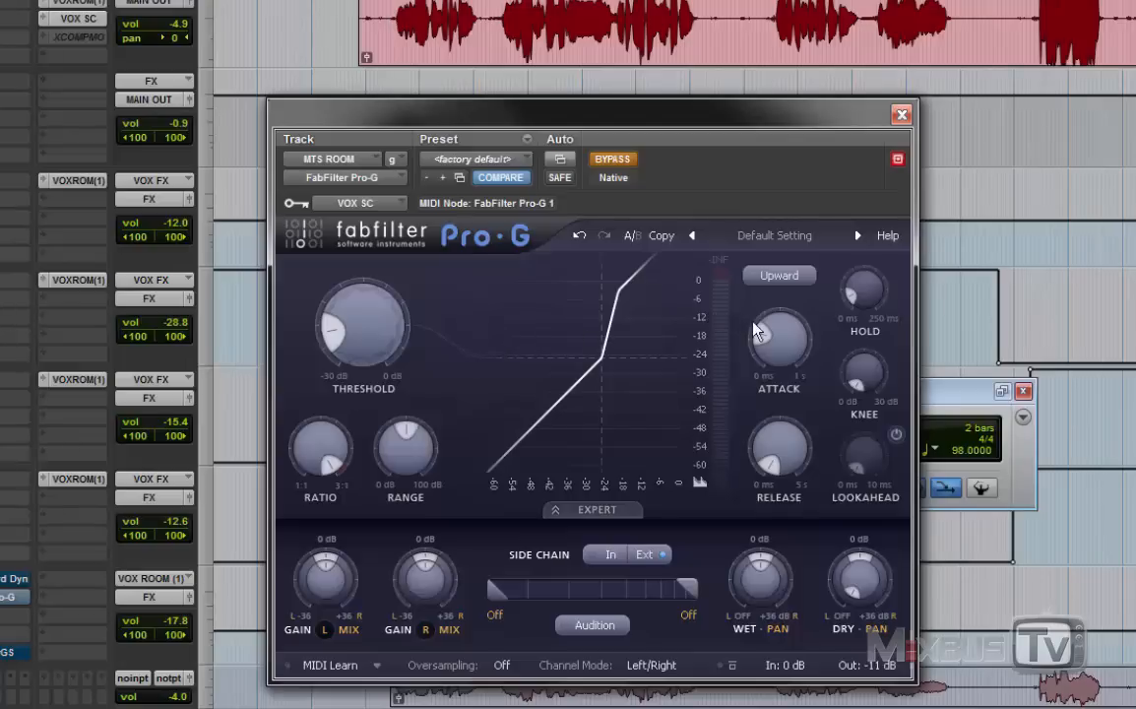
mouse_move(778, 340)
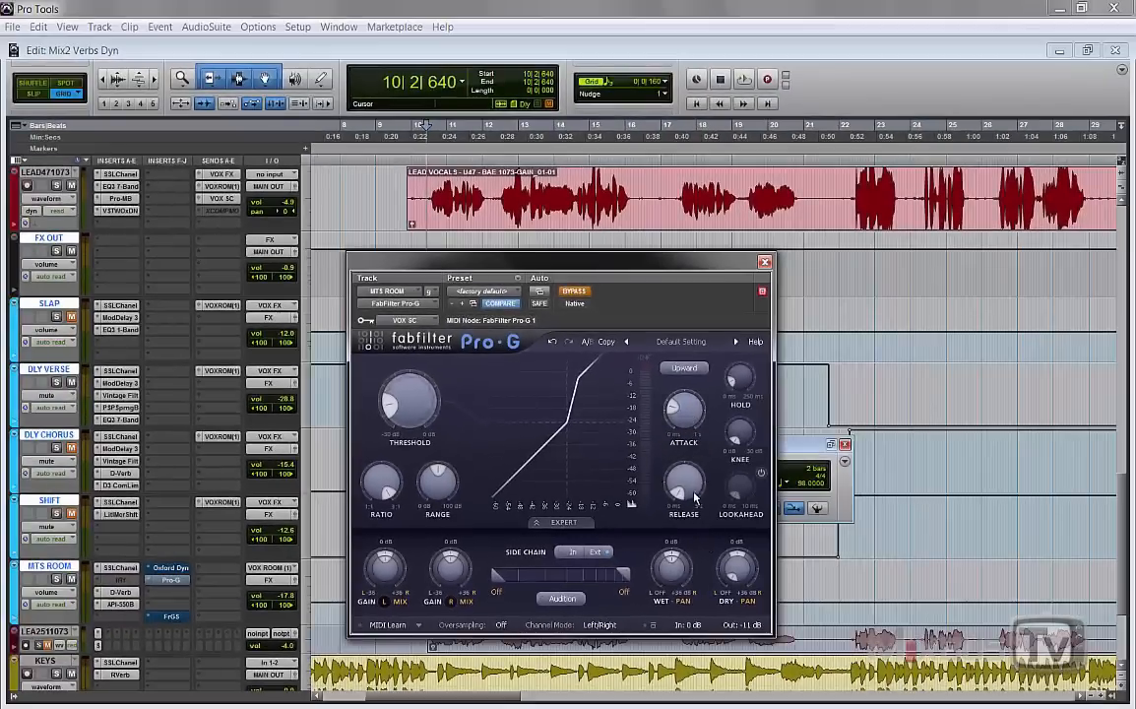
mouse_move(780, 452)
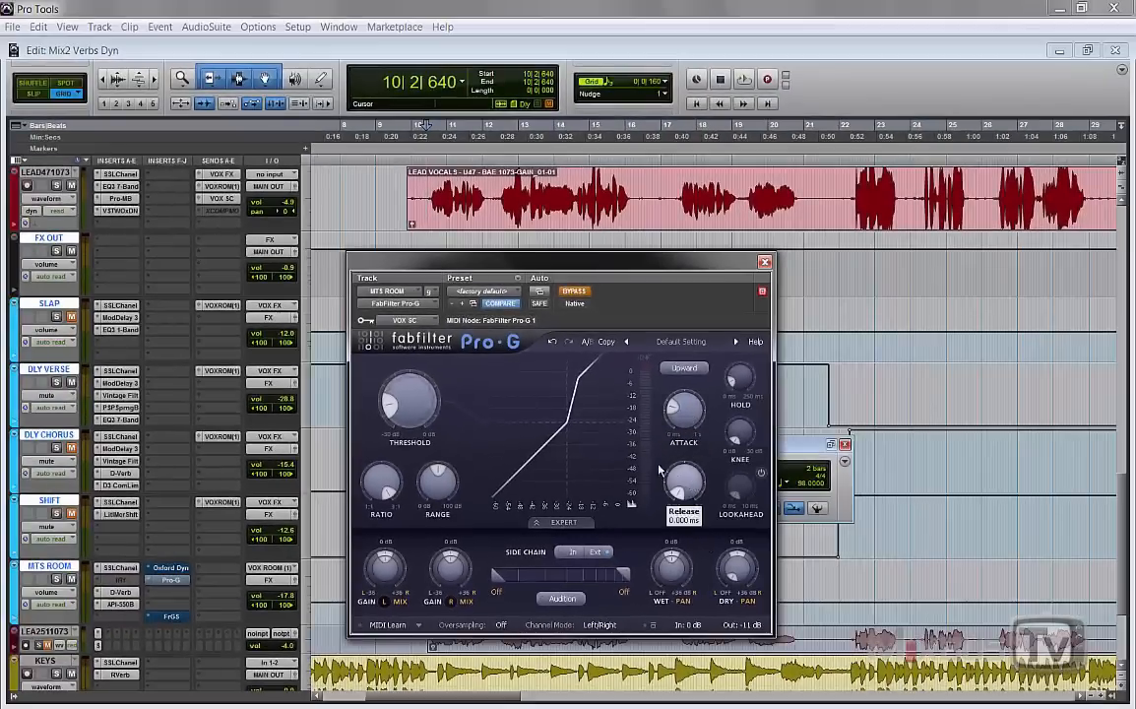
- Audition the verse from 10|2|640 with Pro-G bypassed, and activate Pro-G to hear the expanded room reverb
key("space")
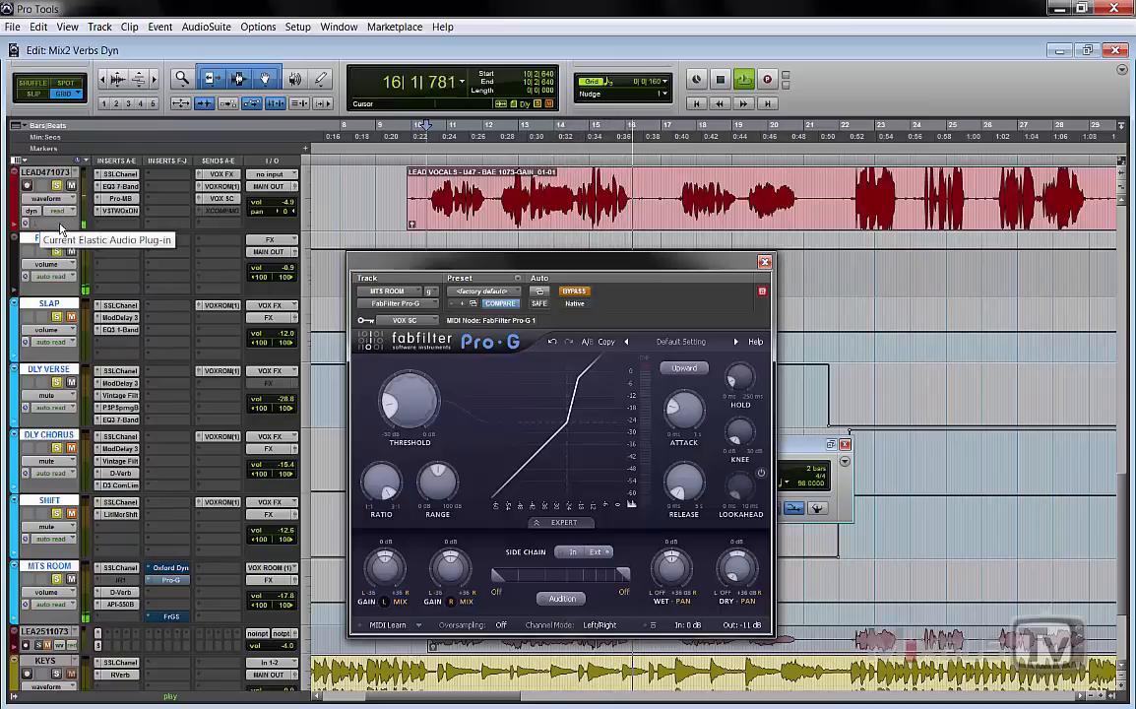
key("space")
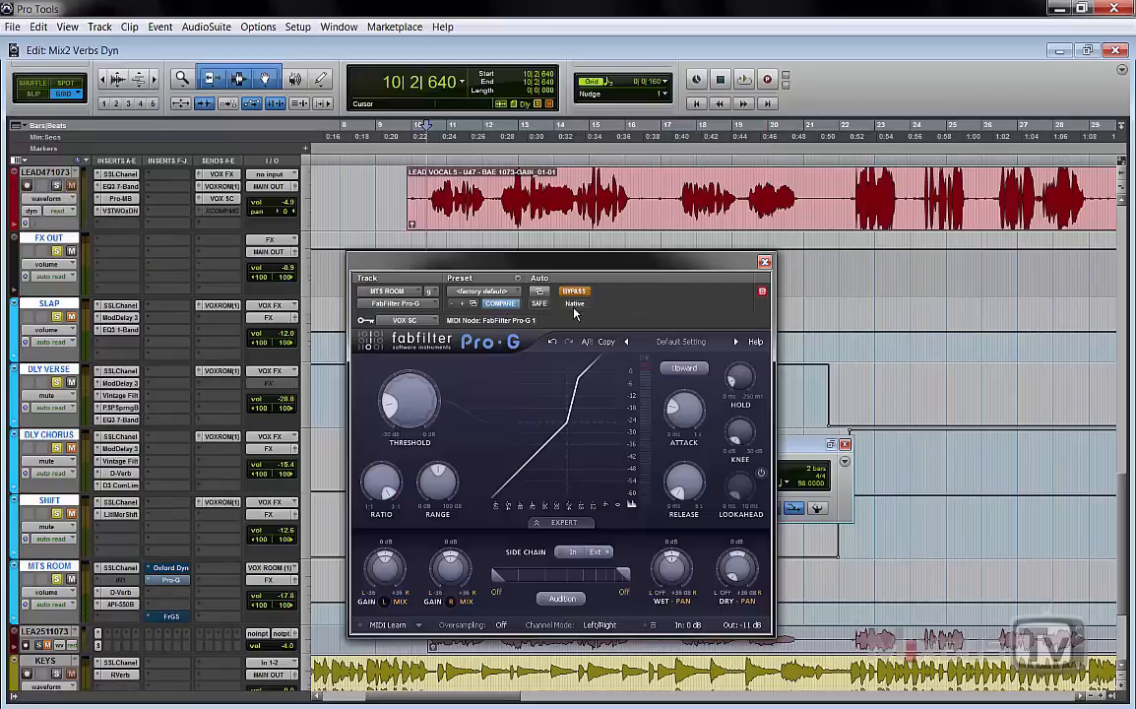
key("space")
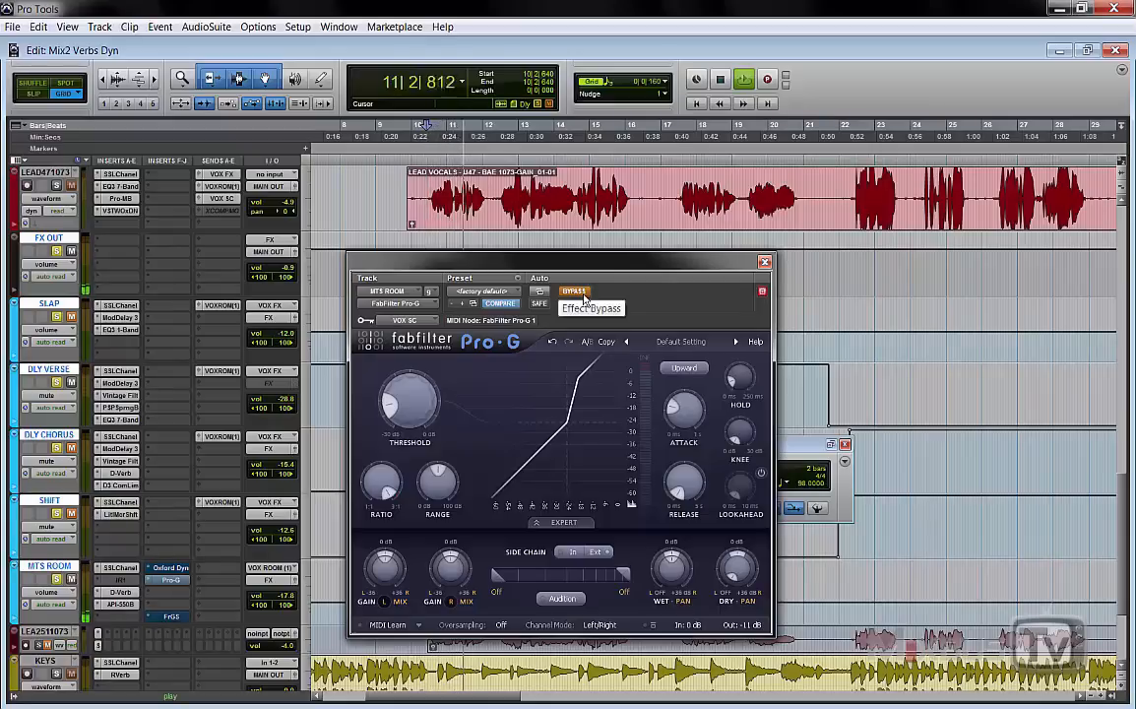
left_click(584, 296)
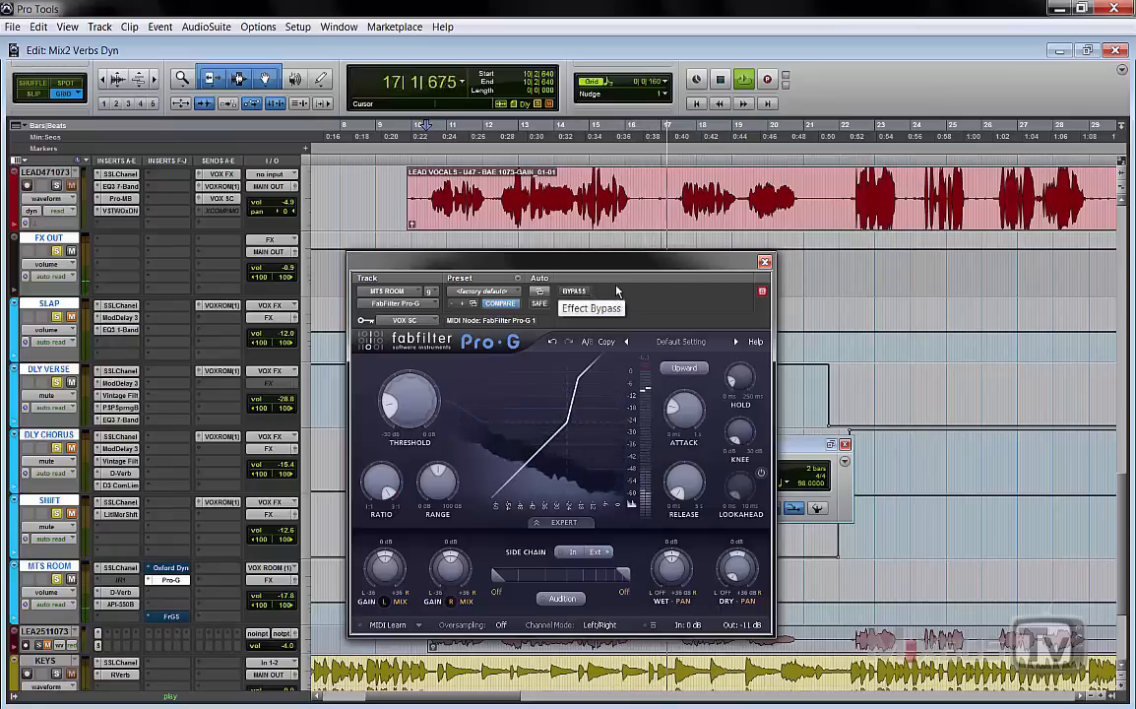
key("space")
left_click(616, 287)
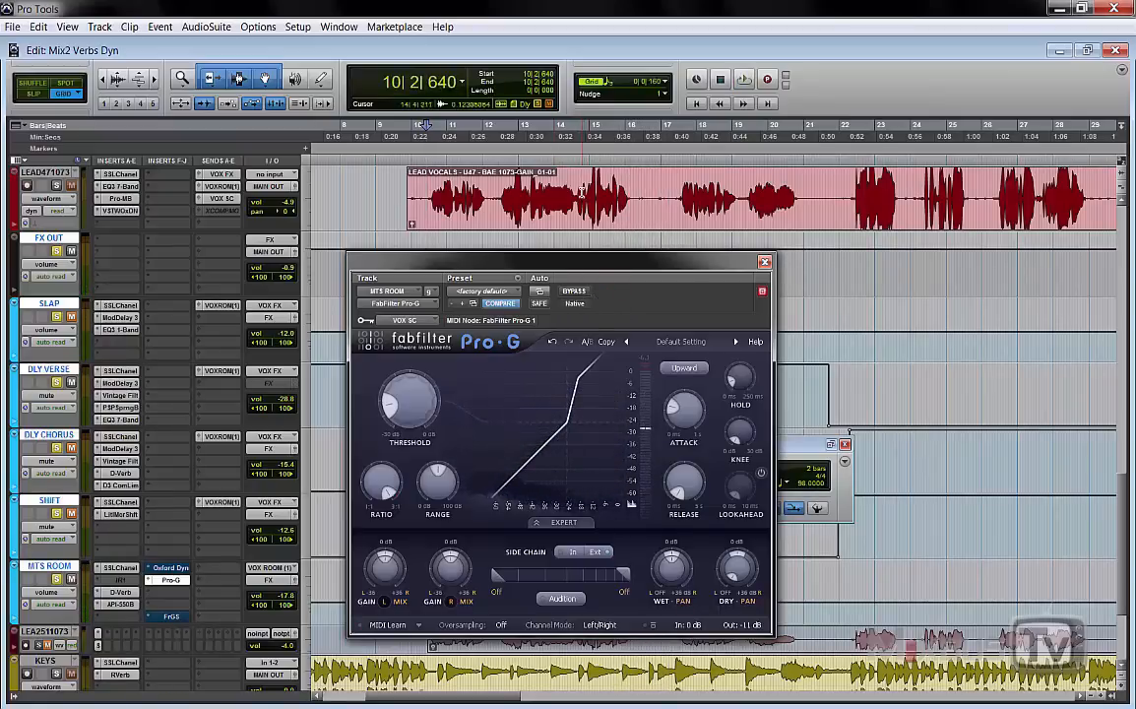
- Select the lead vocal phrase from 14|3|160 to 17|2|800 and audition it with Pro-G active and with Pro-G bypassed
left_click_drag(586, 188, 642, 189)
left_click_drag(573, 188, 677, 187)
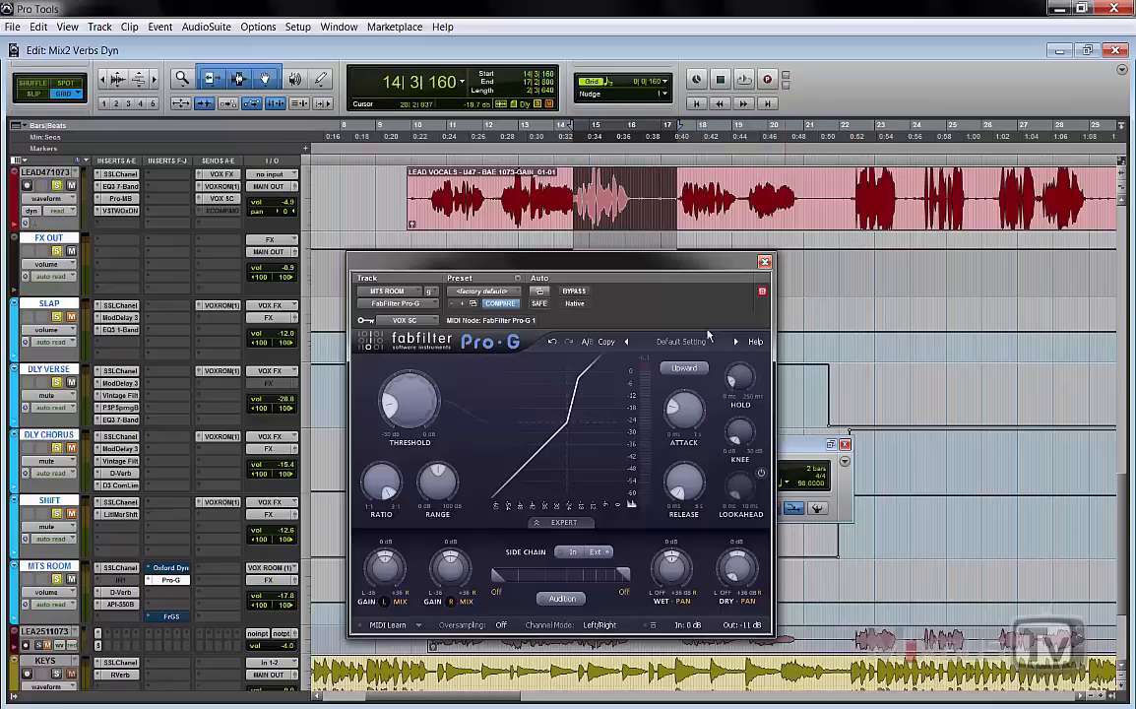
key("space")
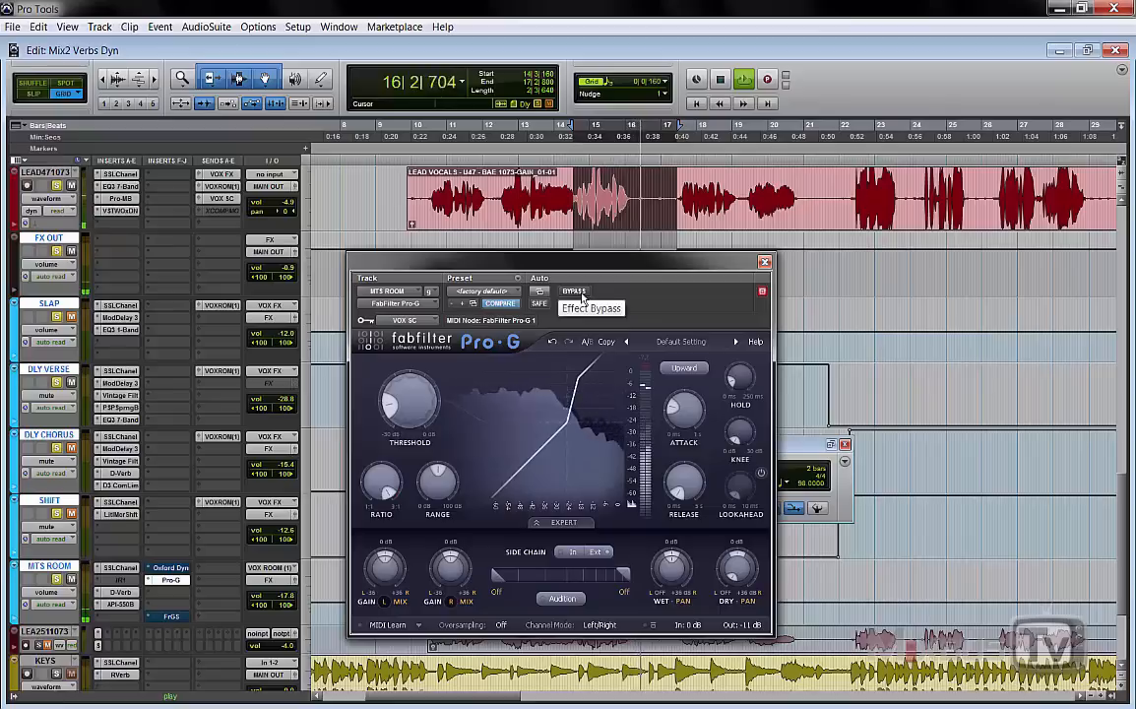
left_click(582, 296)
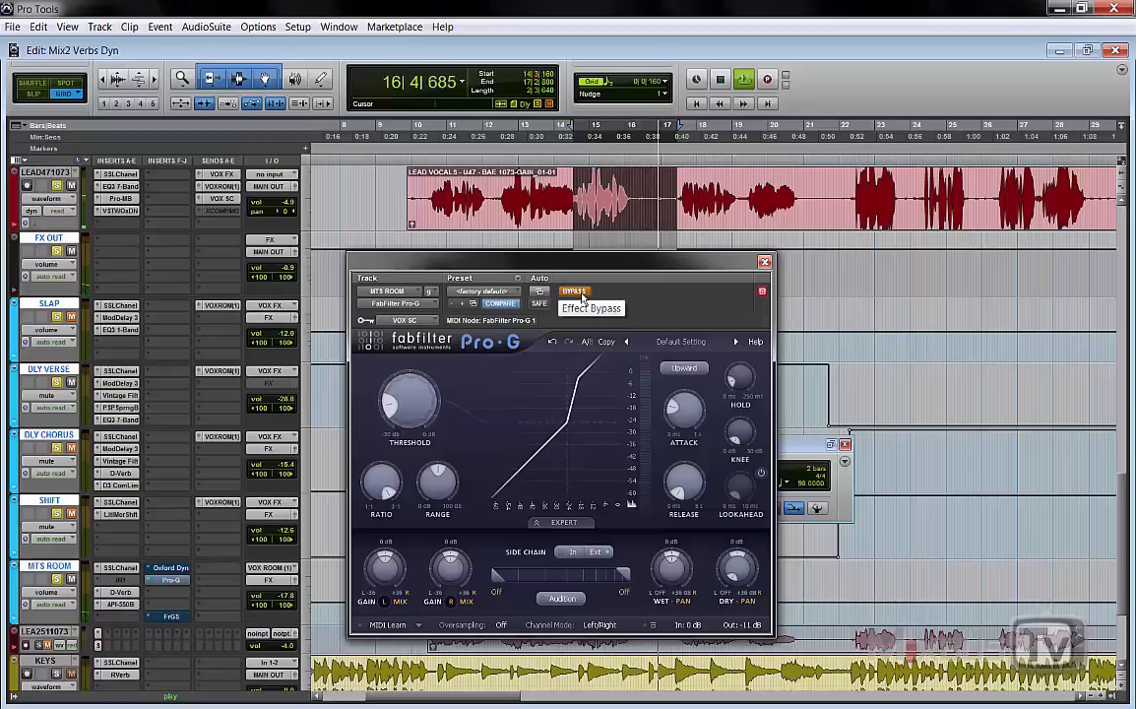
key("space")
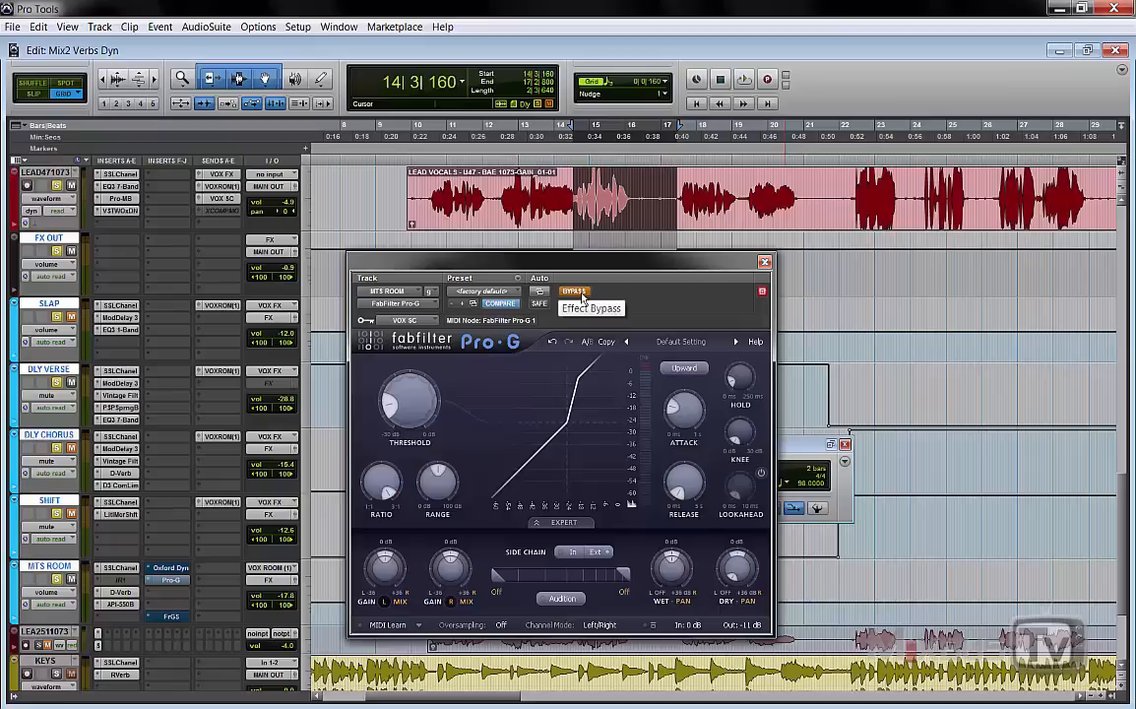
- Replay the selected vocal phrase several times, toggling the Pro-G bypass to compare the reverb with and without expansion
key("space")
left_click(574, 291)
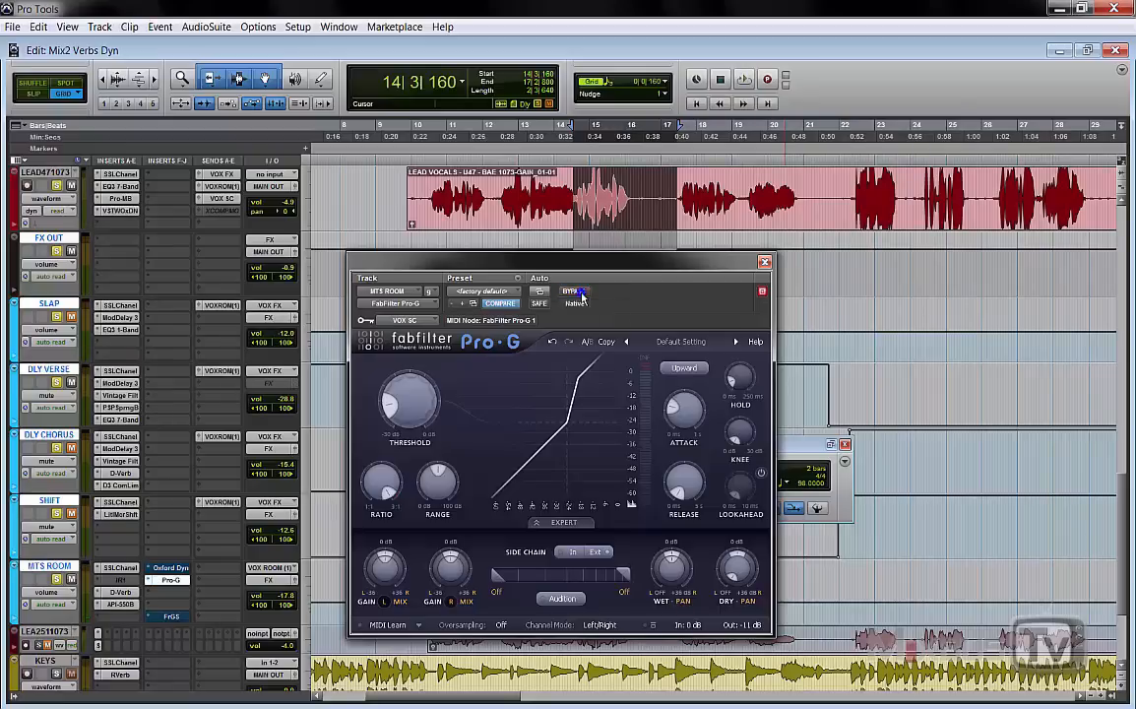
key("space")
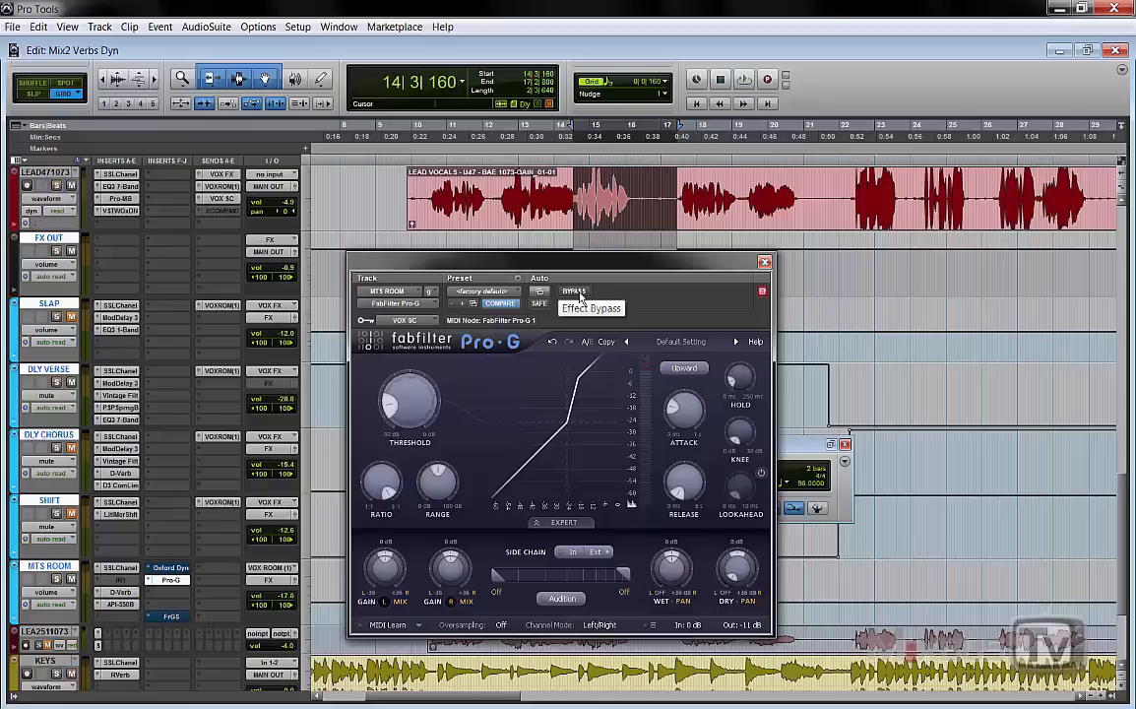
key("space")
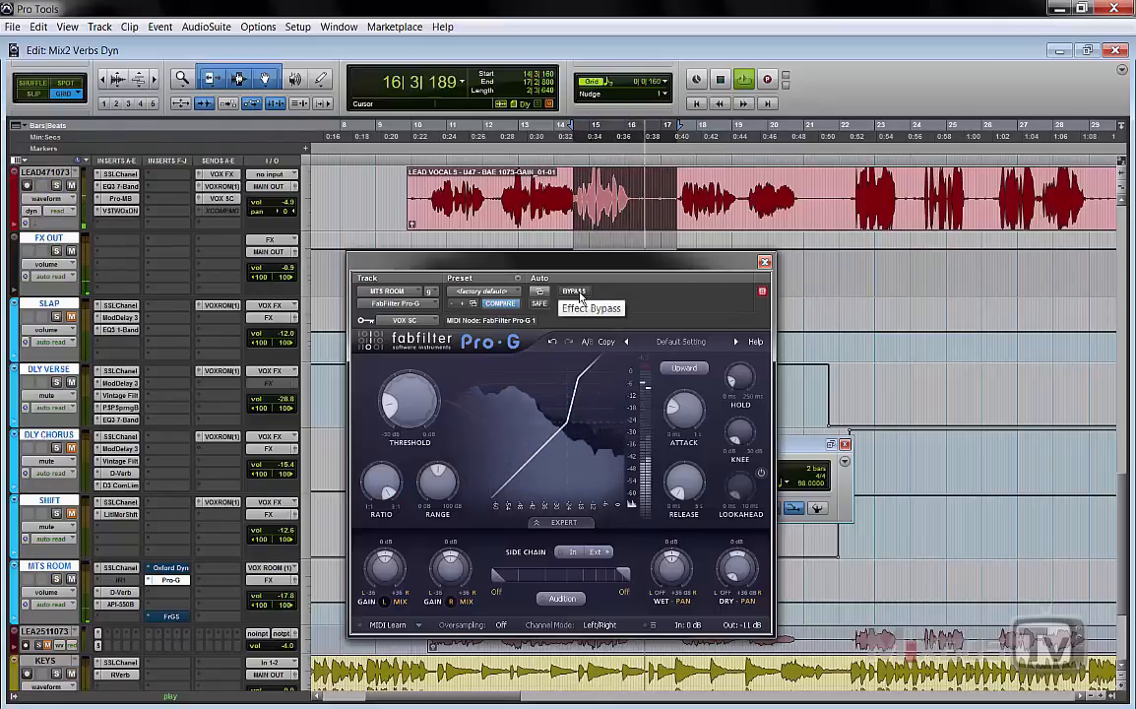
left_click(580, 293)
key("space")
key("space")
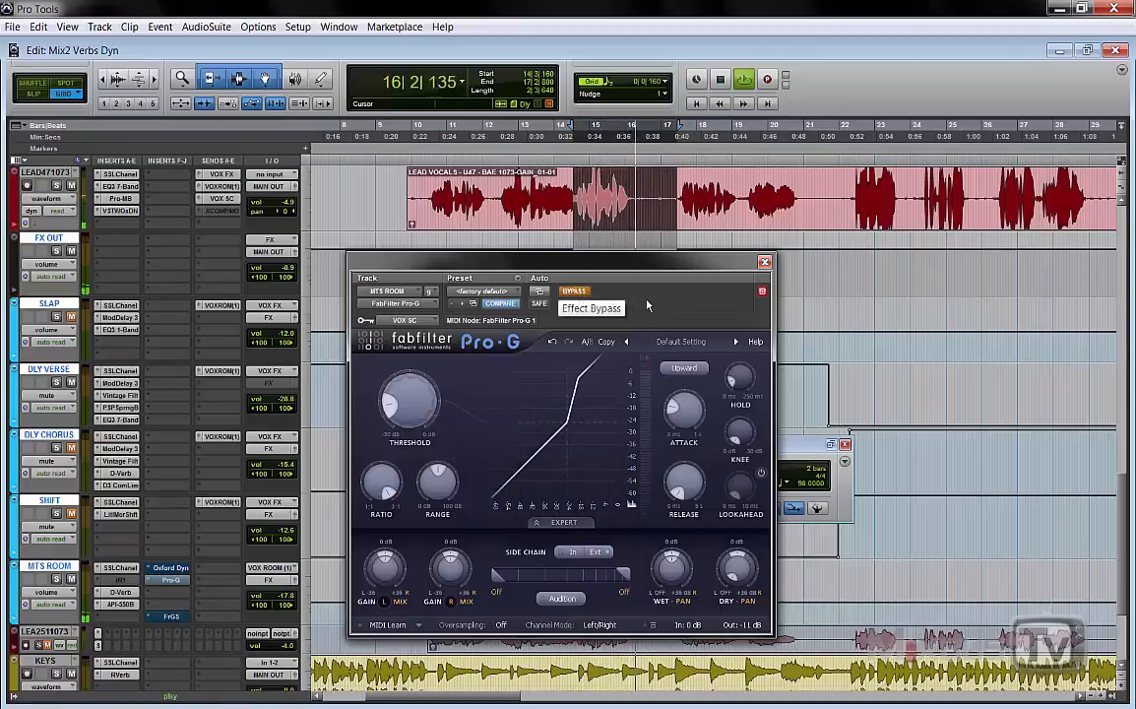
key("space")
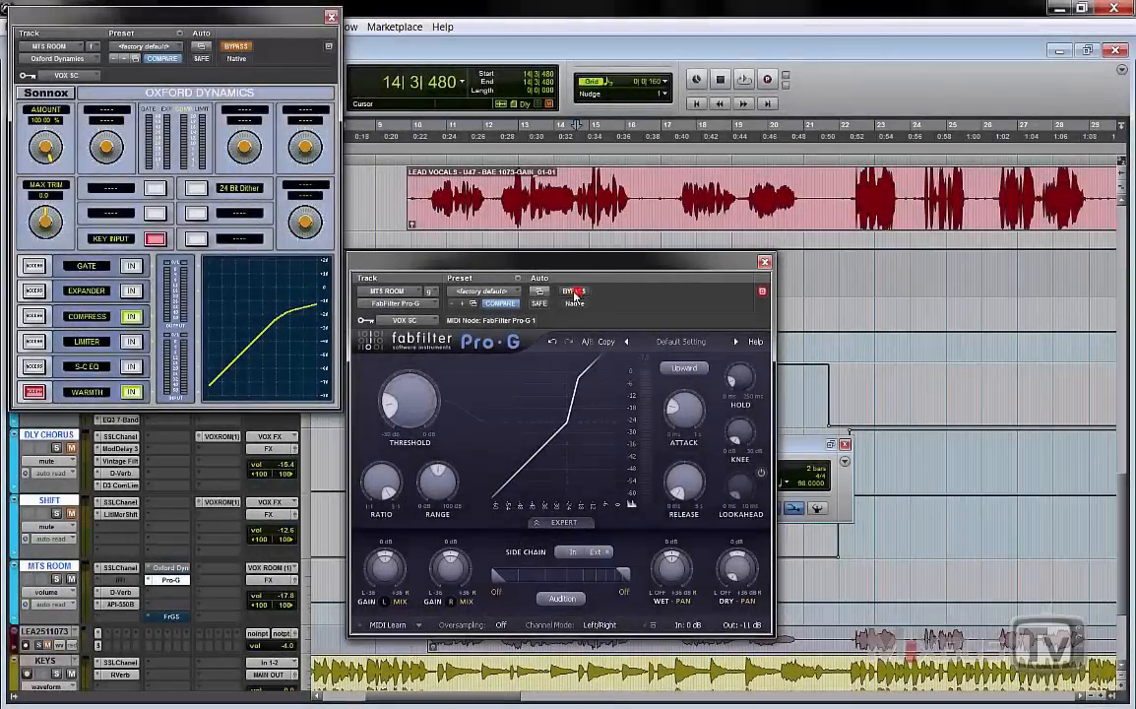
- Bypass Pro-G, reactivate Oxford Dynamics on MTS ROOM and show its Compress controls
left_click(575, 293)
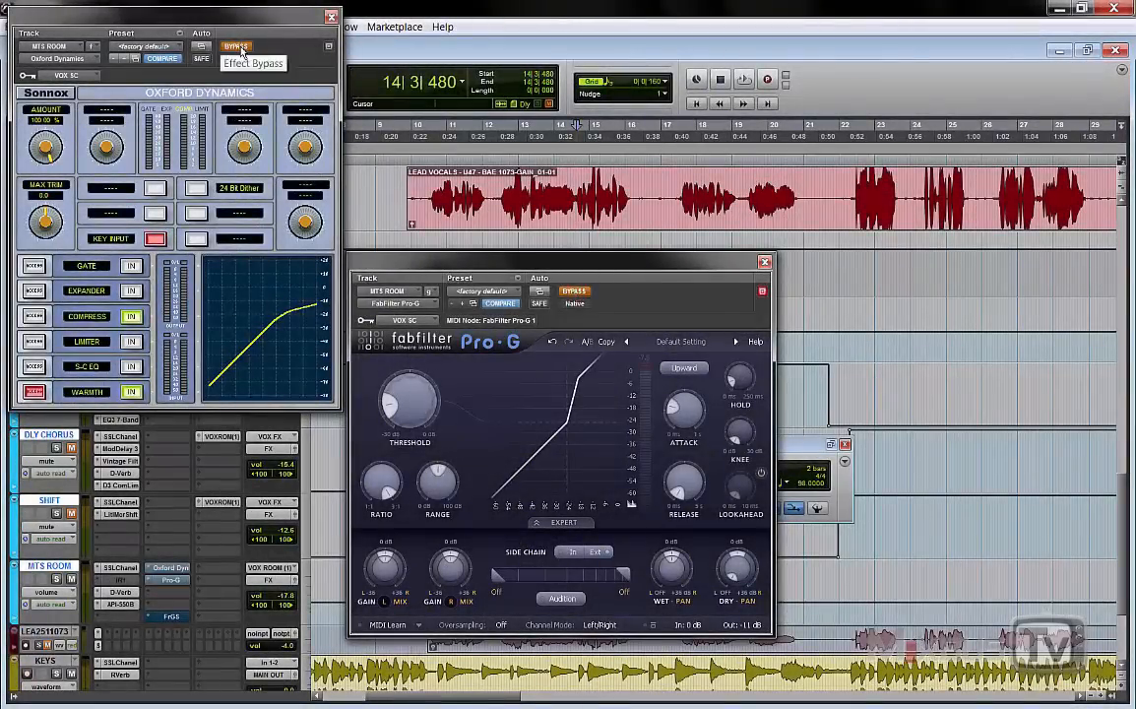
left_click(237, 47)
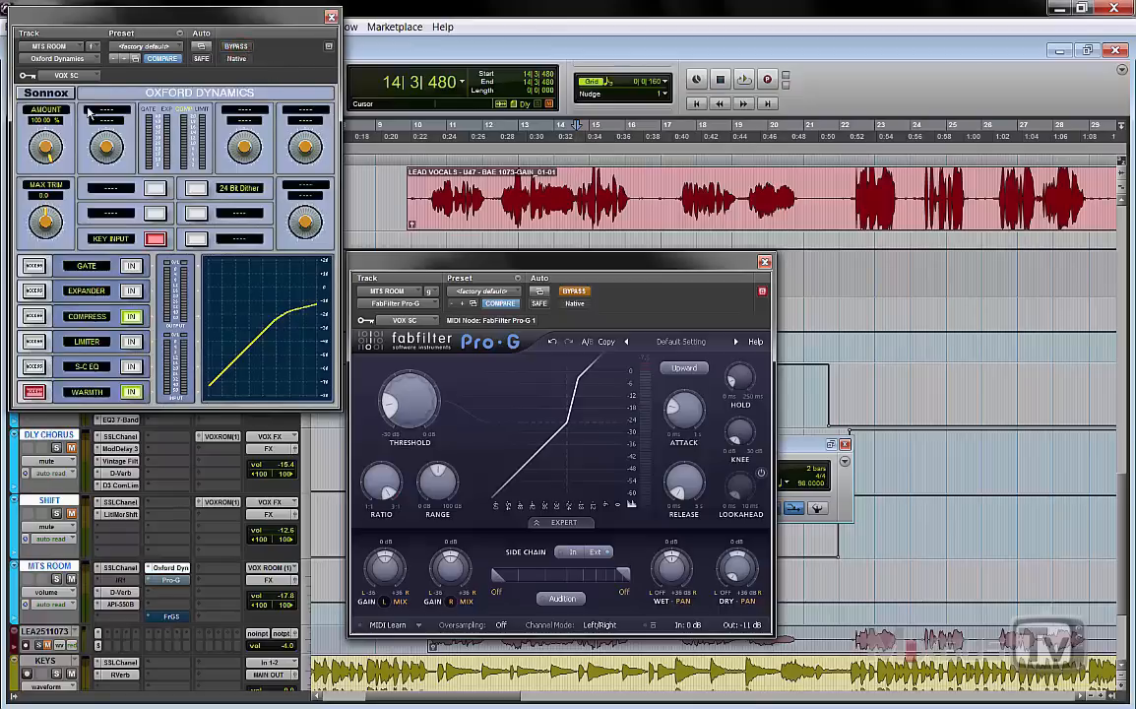
left_click(34, 316)
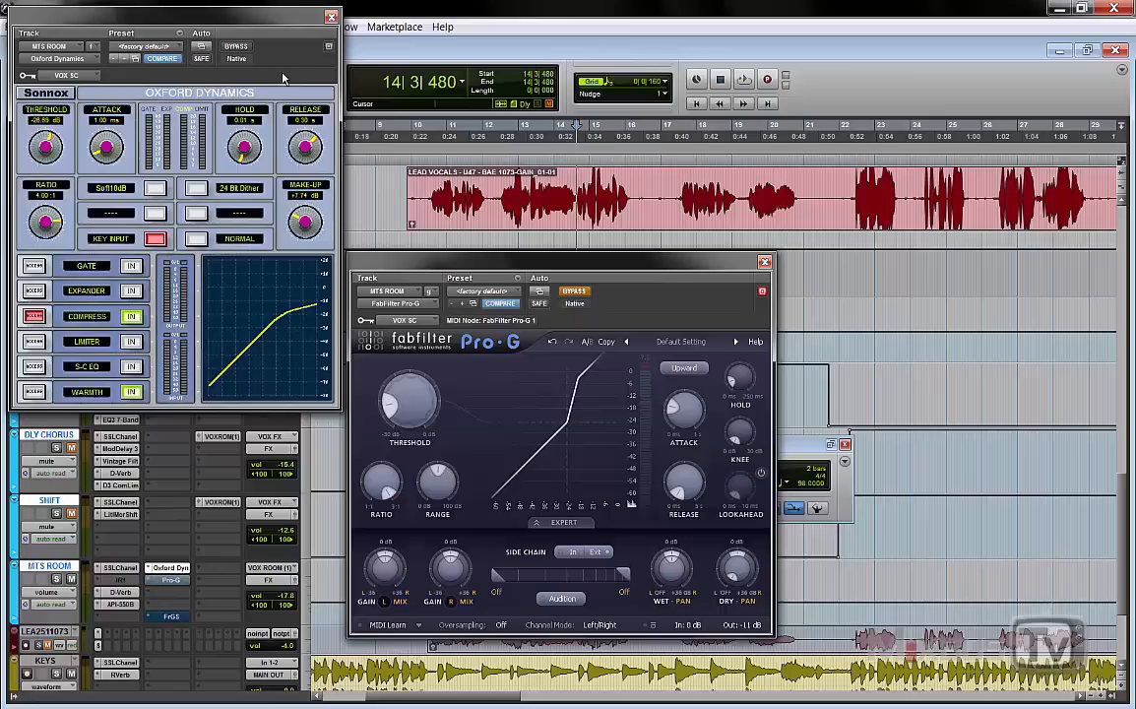
- Audition the room reverb twice from 14|3|480 with the Oxford Dynamics compressor active
key("space")
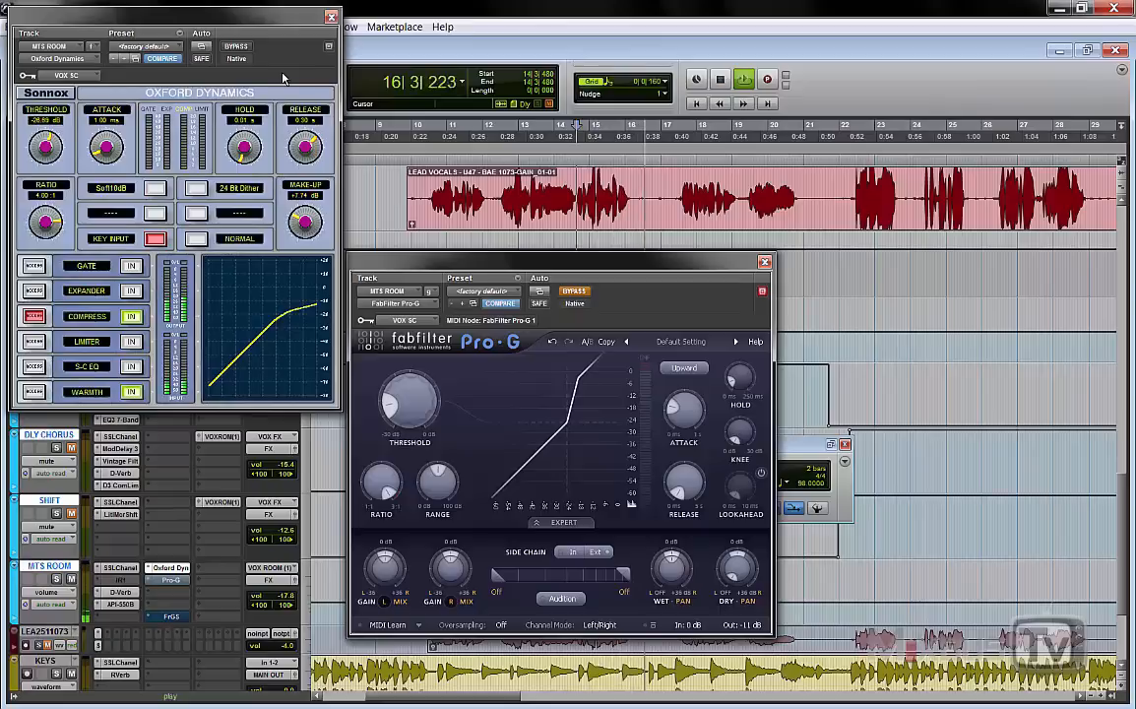
key("space")
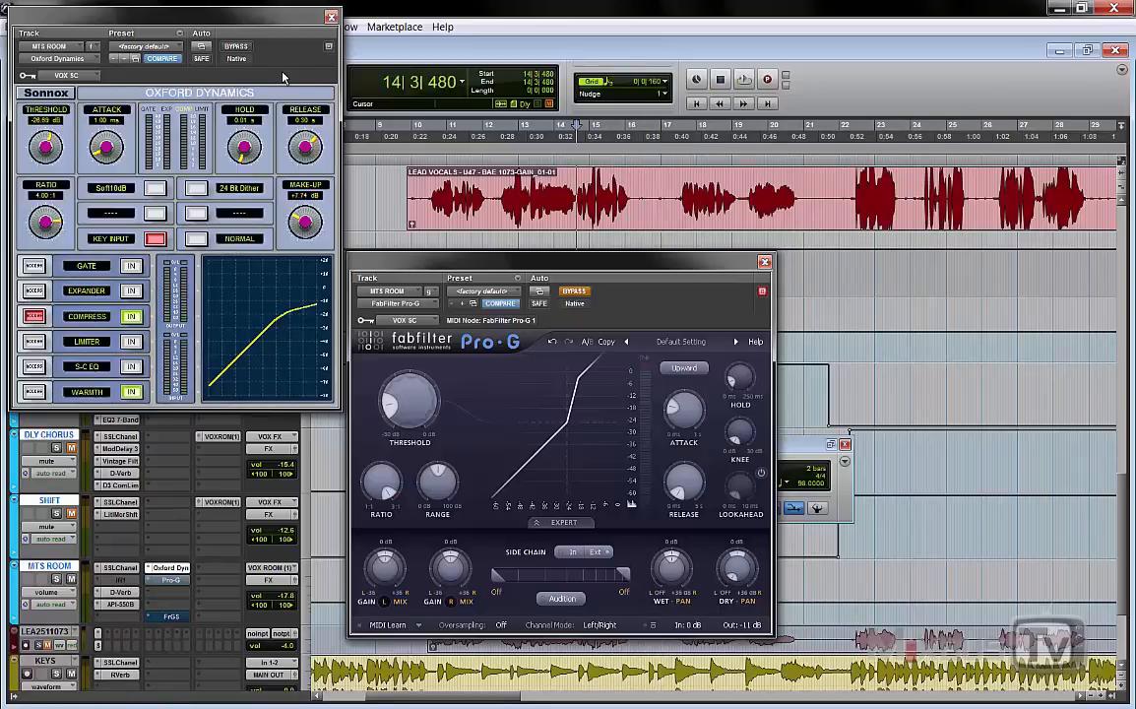
key("space")
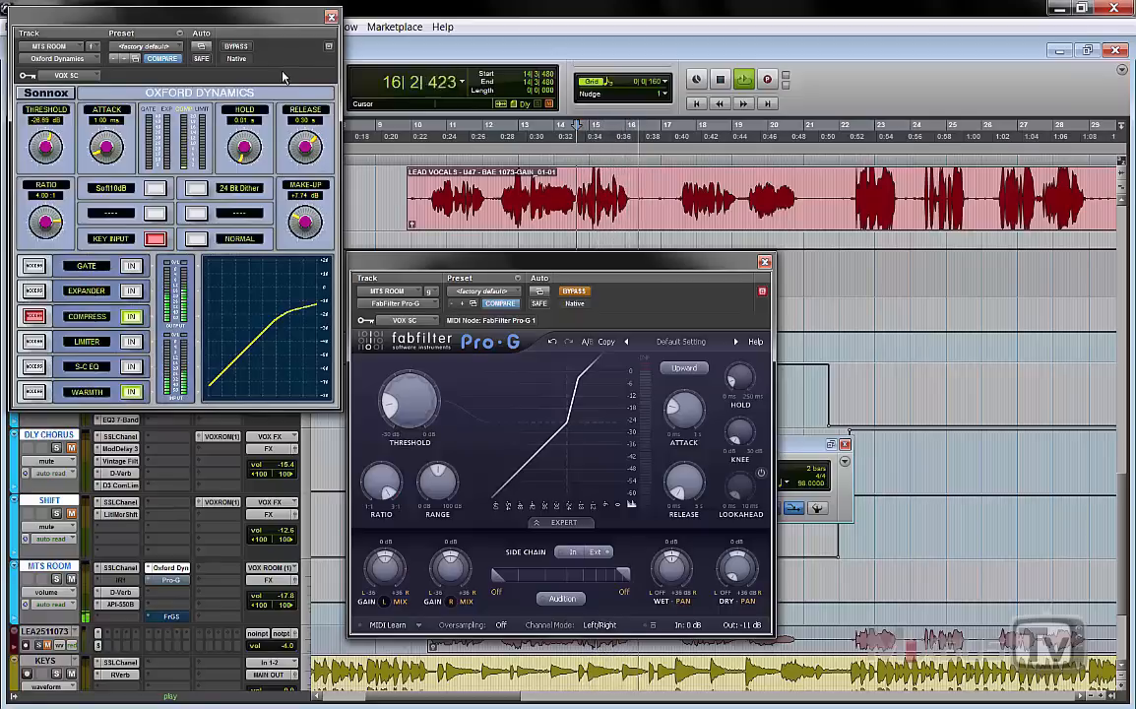
key("space")
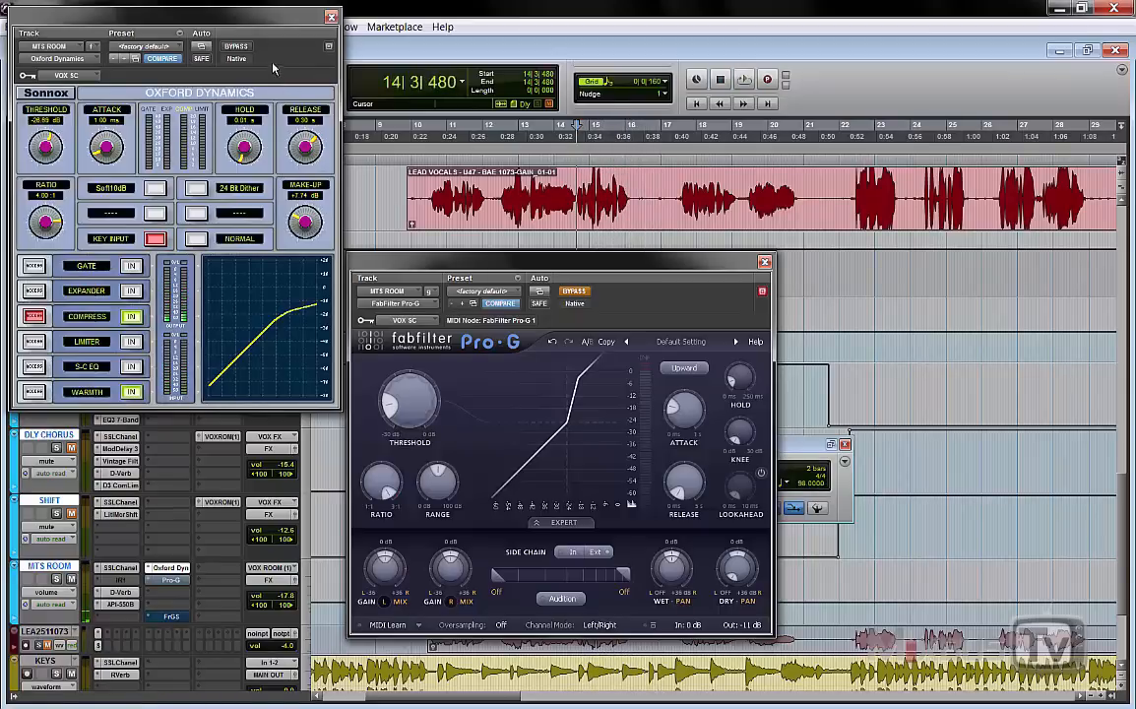
- Bypass Oxford Dynamics, activate Pro-G on MTS ROOM and audition the reverb from 14|3|480 with upward expansion
left_click(236, 46)
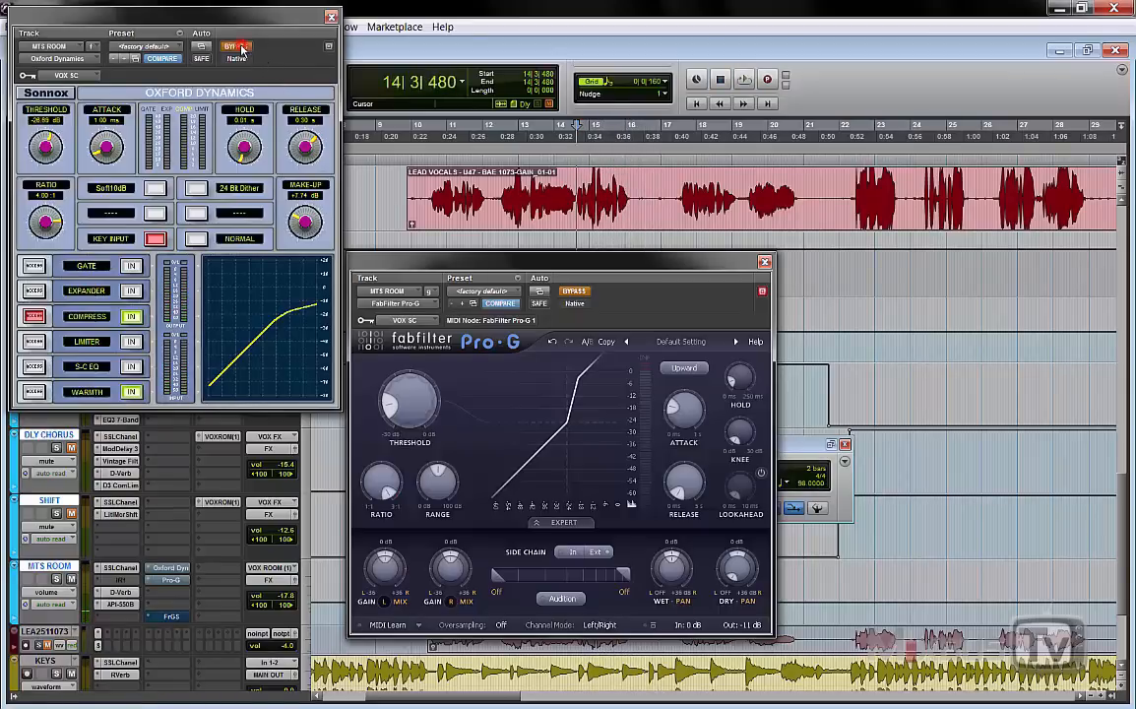
left_click(576, 292)
key("space")
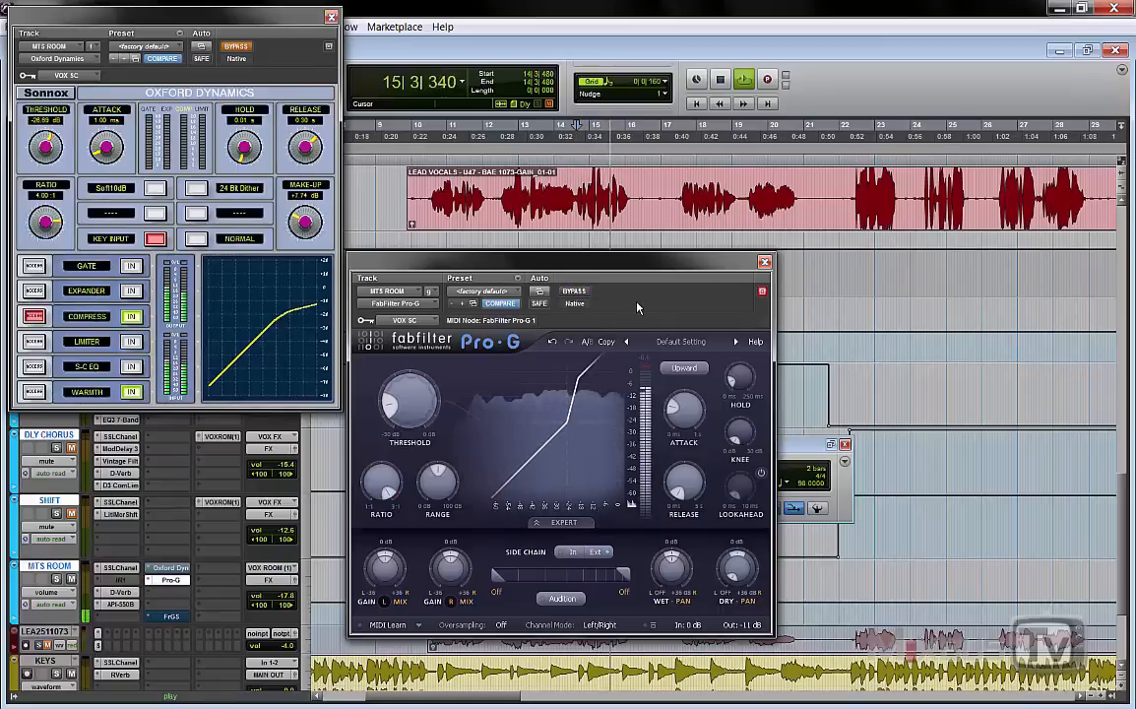
- Bypass Pro-G as well and audition the room reverb from 14|3|480 with neither dynamics processor active
left_click(576, 291)
key("space")
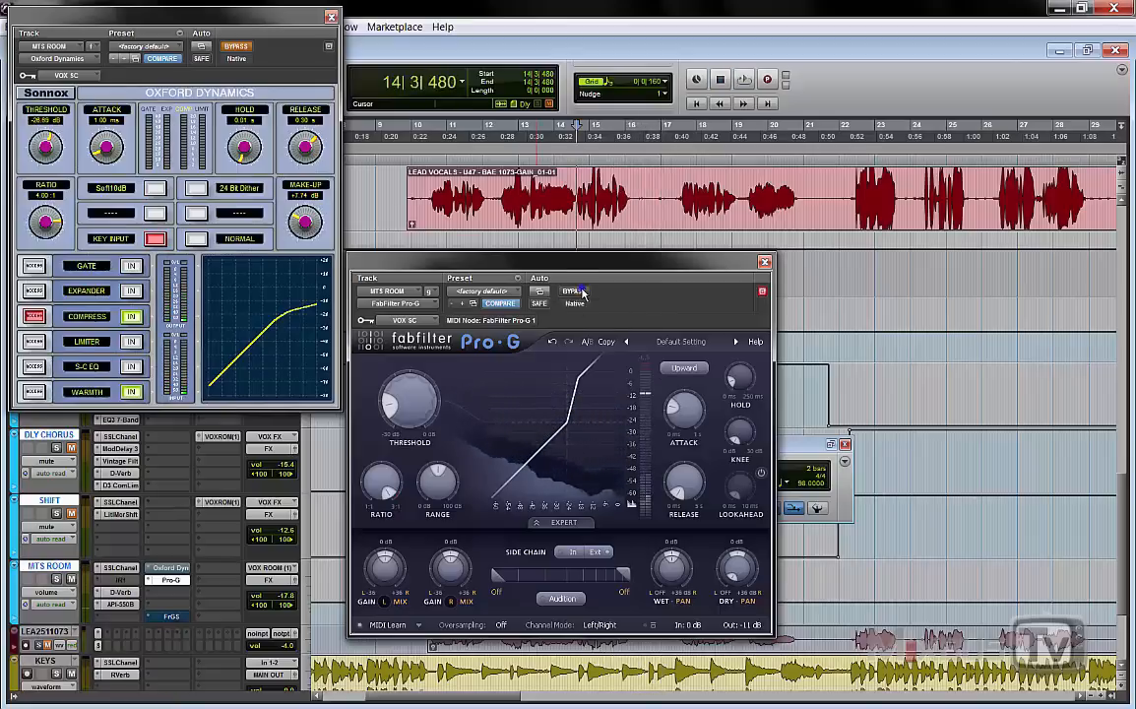
key("space")
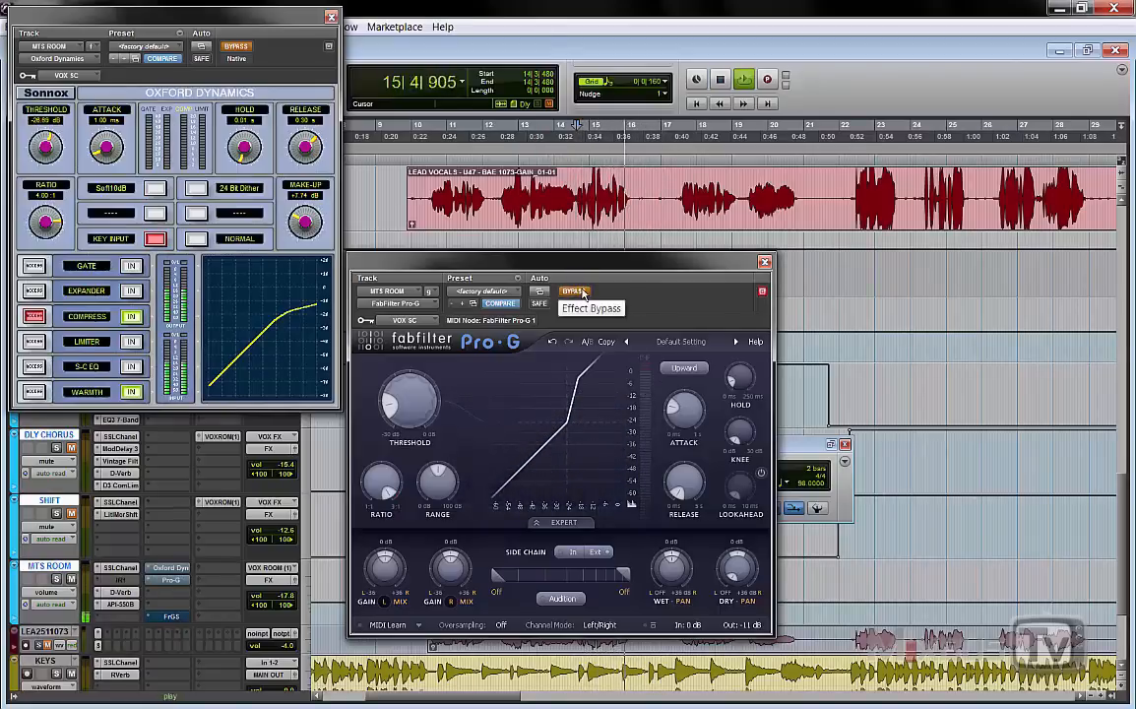
key("space")
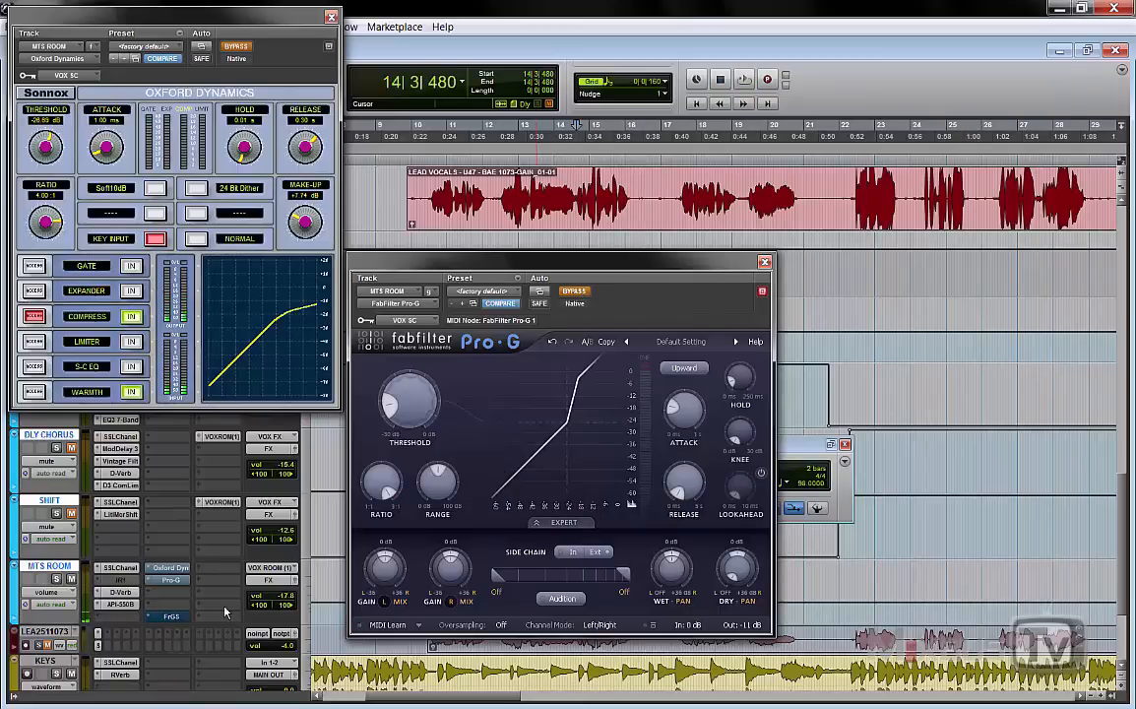
- Reactivate Oxford Dynamics on MTS ROOM and audition the compressed reverb with Pro-G still bypassed
right_click(172, 577)
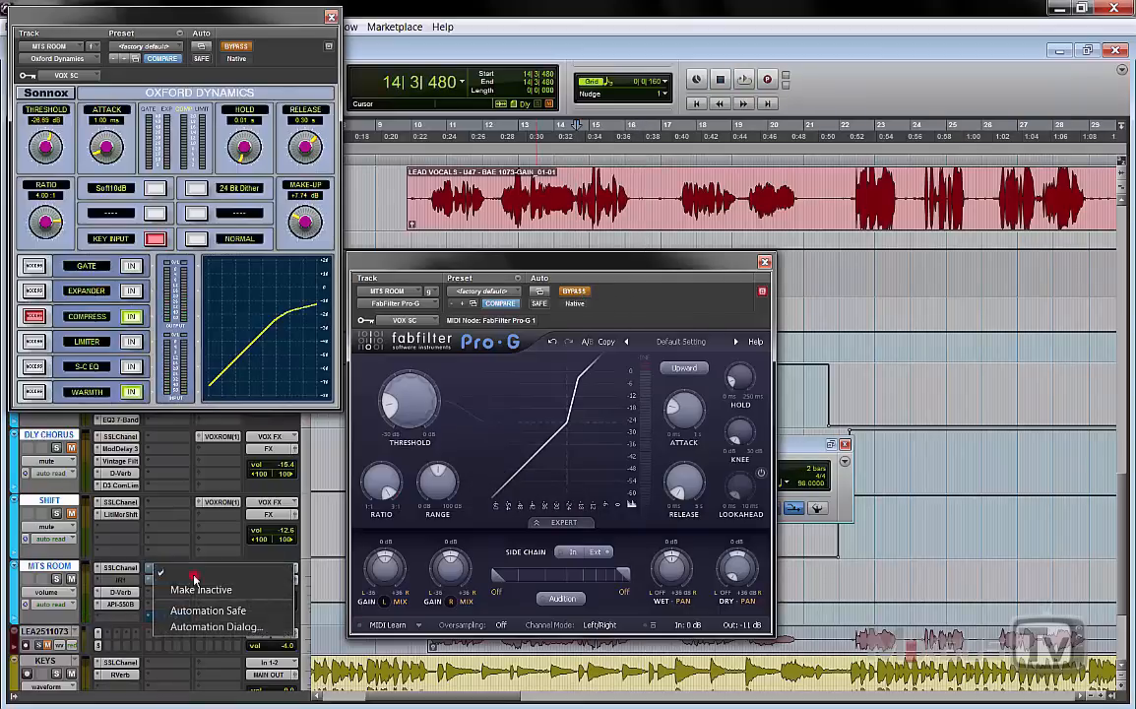
left_click(183, 577)
key("space")
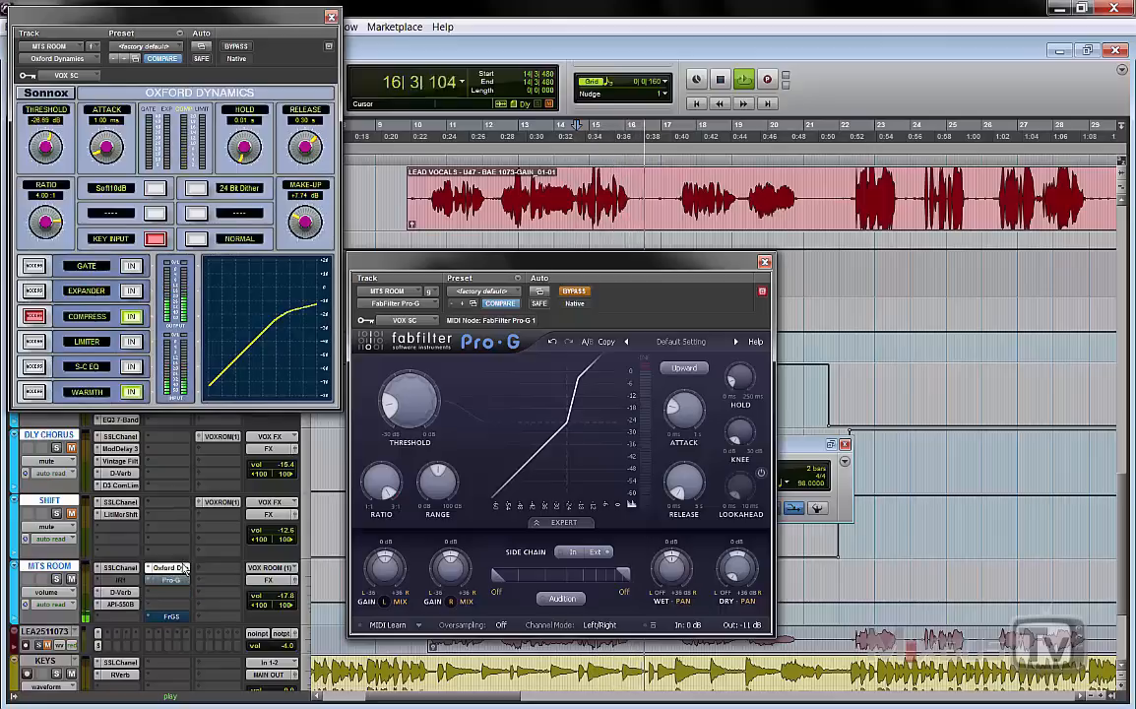
key("space")
- Switch MTS ROOM from Oxford Dynamics back to Pro-G and replay the same vocal passage through the expander
left_click(183, 568, "ctrl")
left_click(178, 580, "ctrl")
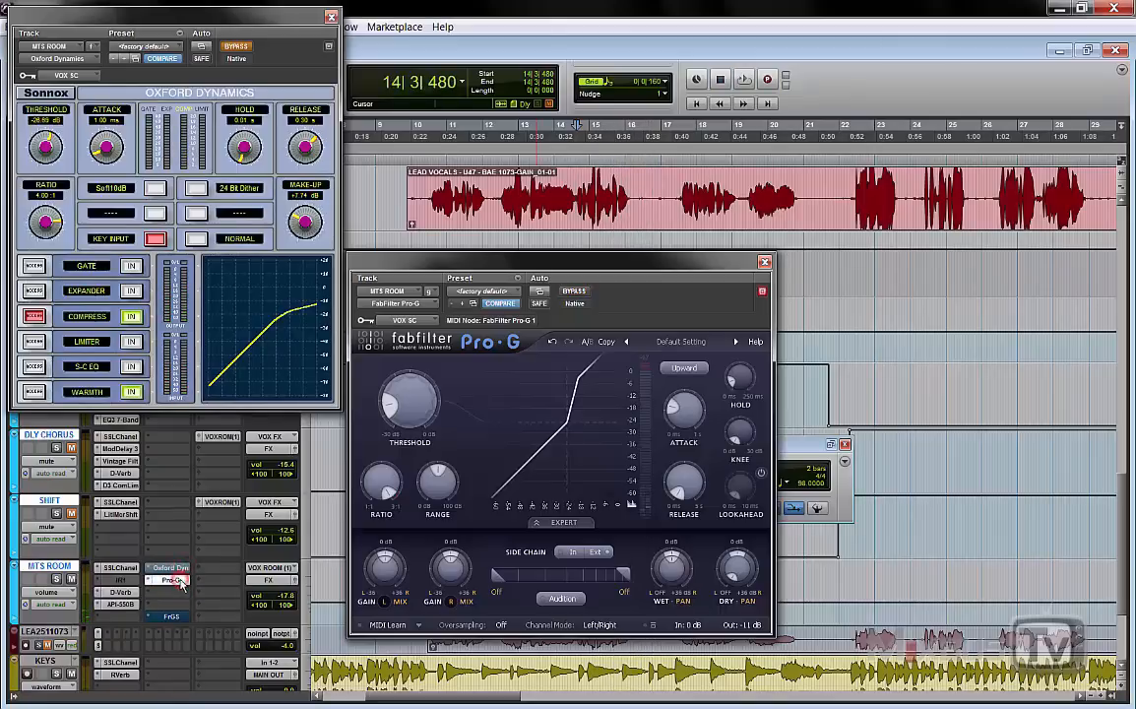
key("space")
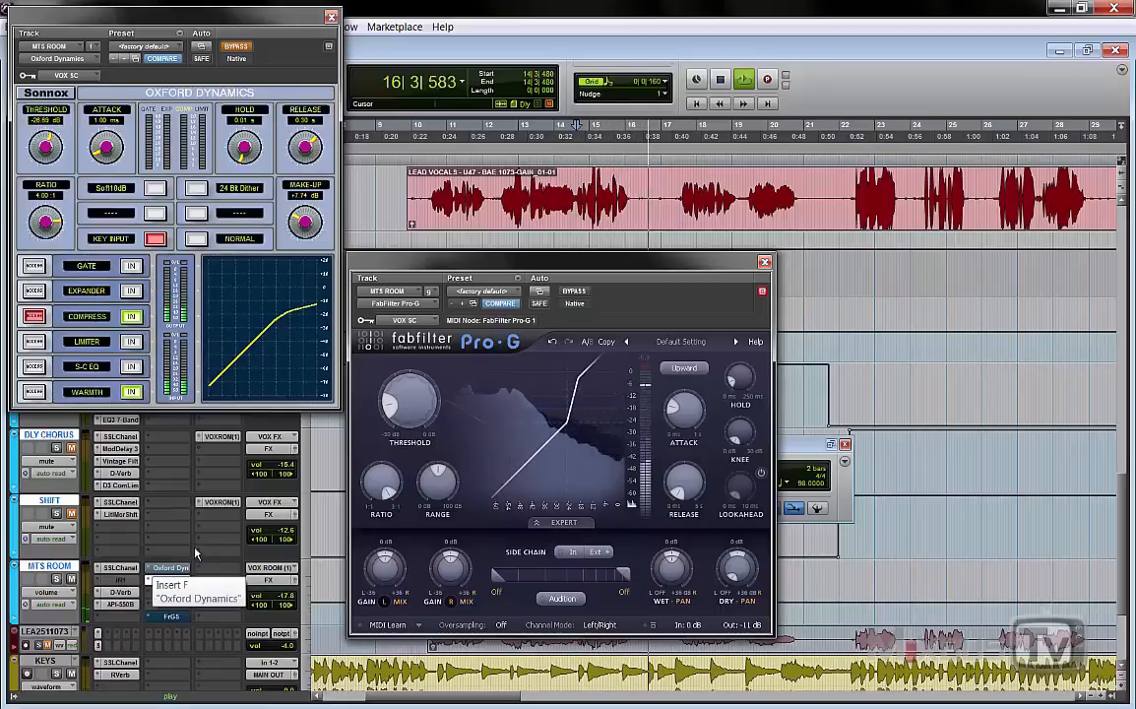
key("space")
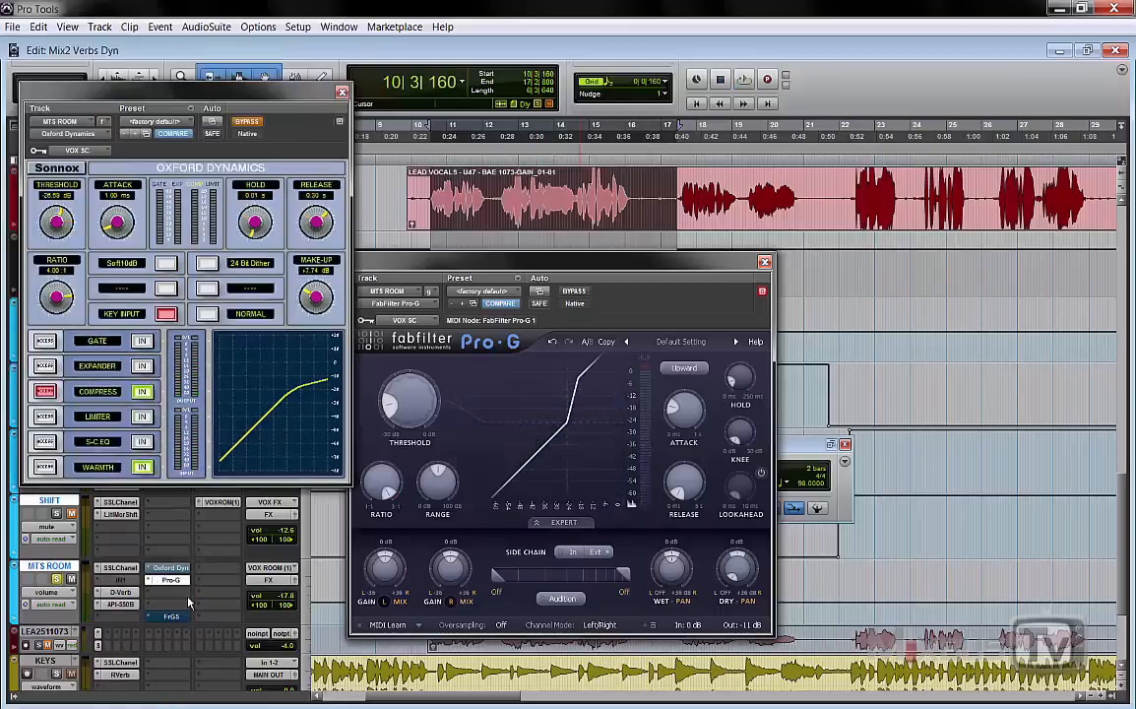